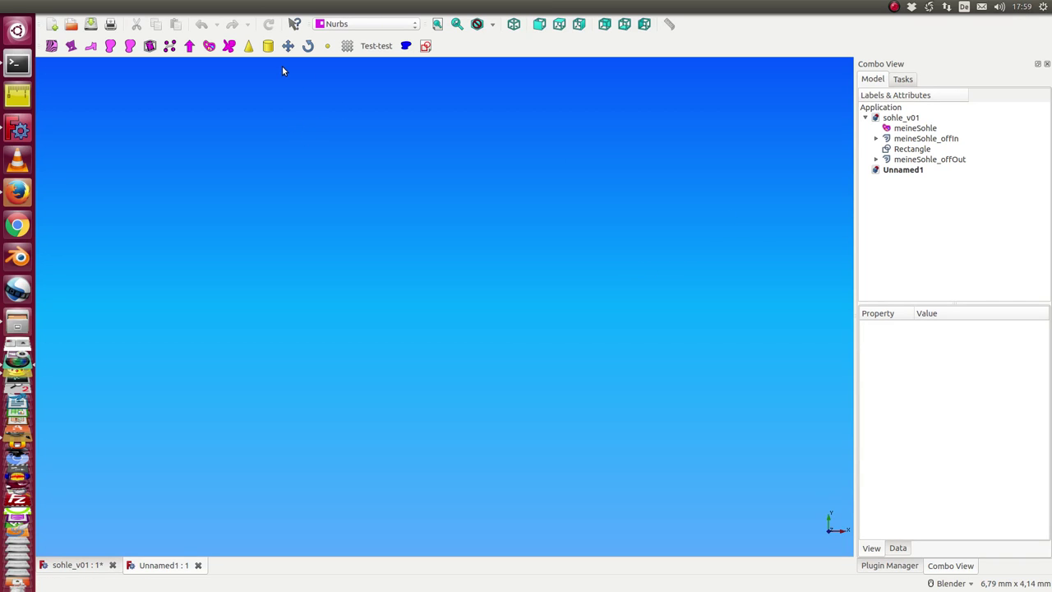
# - Create a sole as an offset spline from the Curves menu, adding meineSohle with inner and outer offsets
pyautogui.moveTo(214, 7)
pyautogui.click(202, 6)
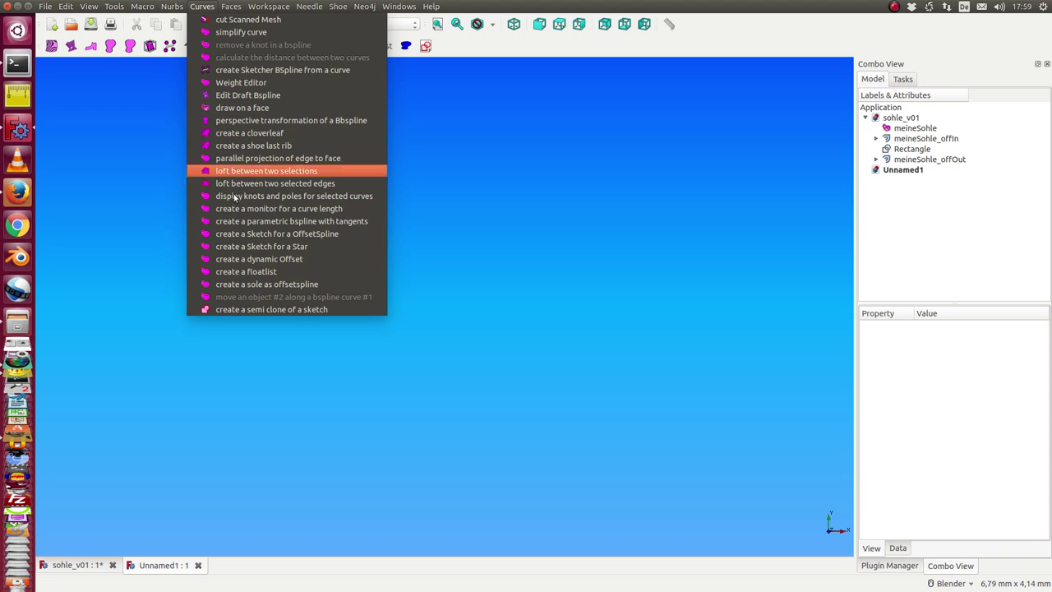
pyautogui.click(252, 284)
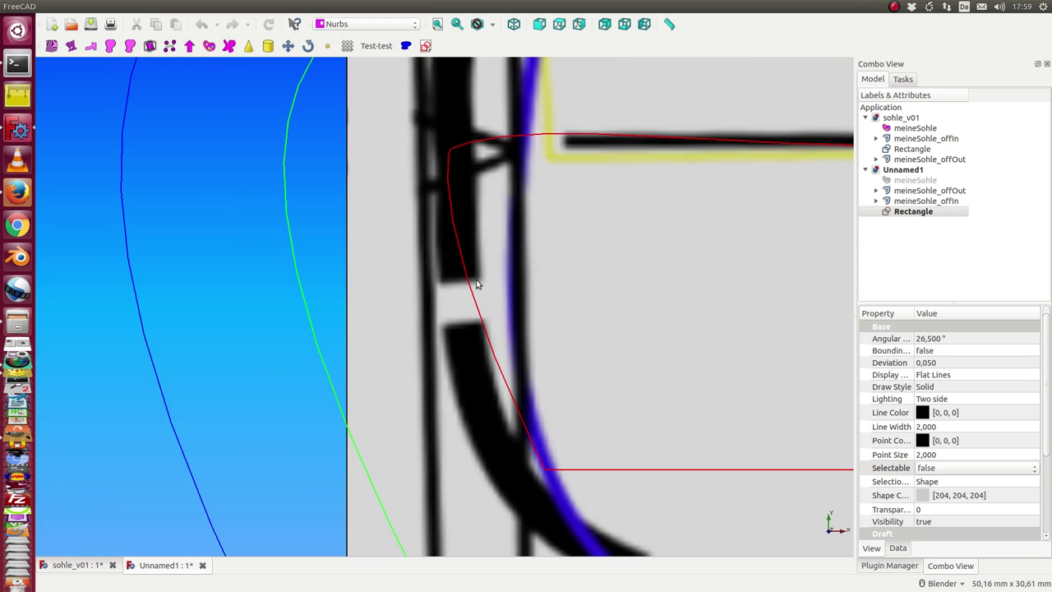
pyautogui.scroll(-3, 476, 283)
pyautogui.scroll(-3, 464, 288)
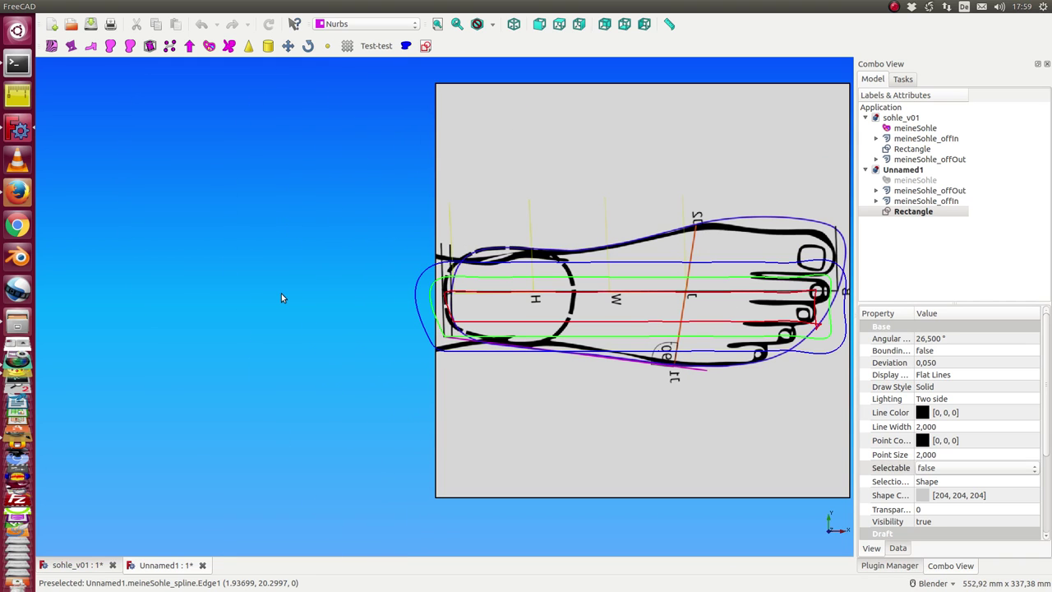
pyautogui.keyDown('shift'); pyautogui.moveTo(281, 300); pyautogui.dragTo(139, 300, button='middle'); pyautogui.keyUp('shift')
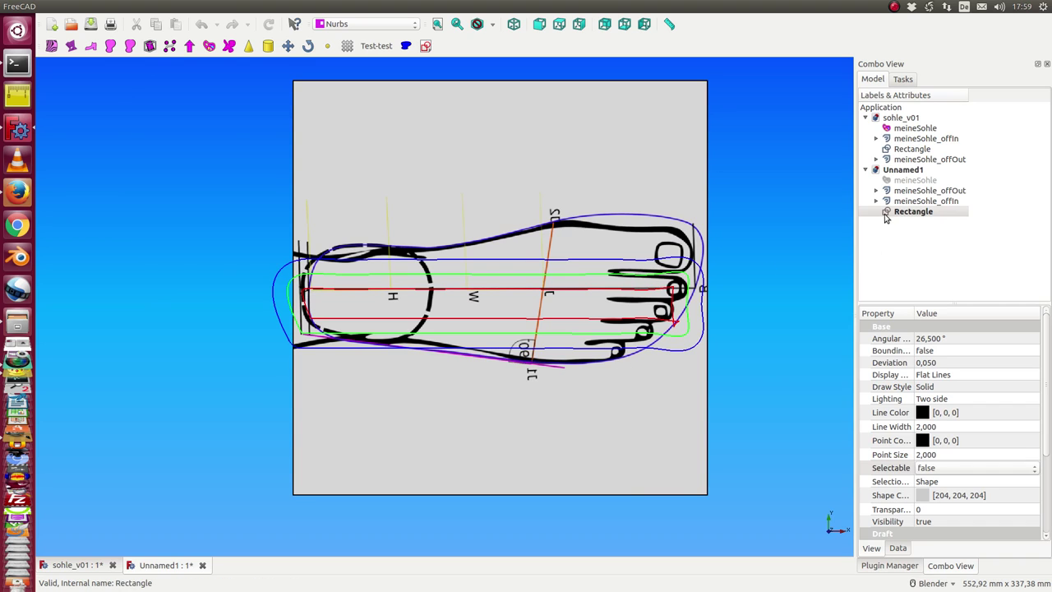
pyautogui.click(772, 309)
pyautogui.press('5')
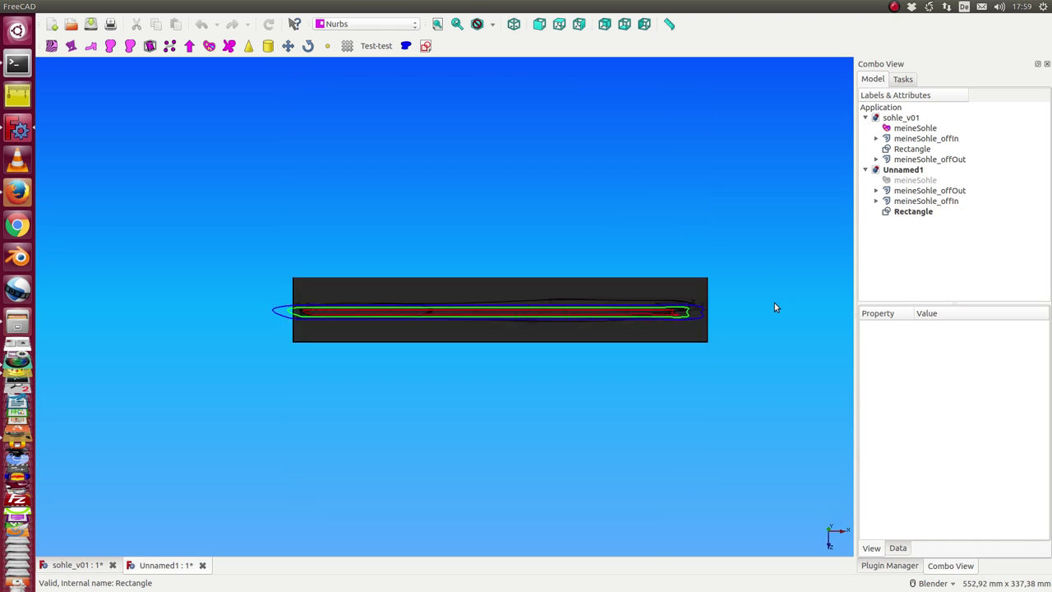
pyautogui.scroll(2, 780, 305)
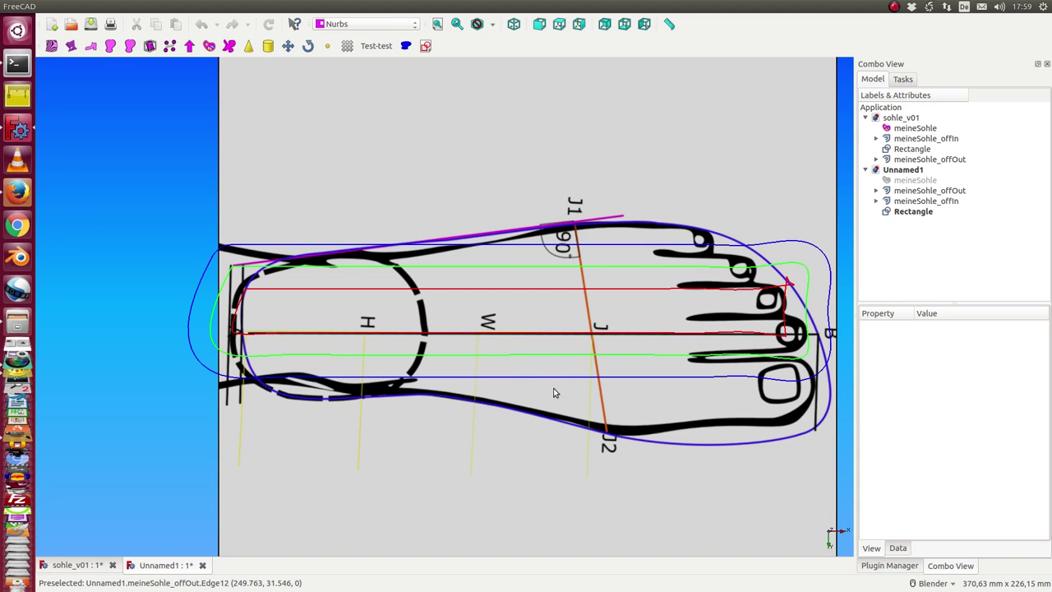
pyautogui.scroll(-4, 622, 314)
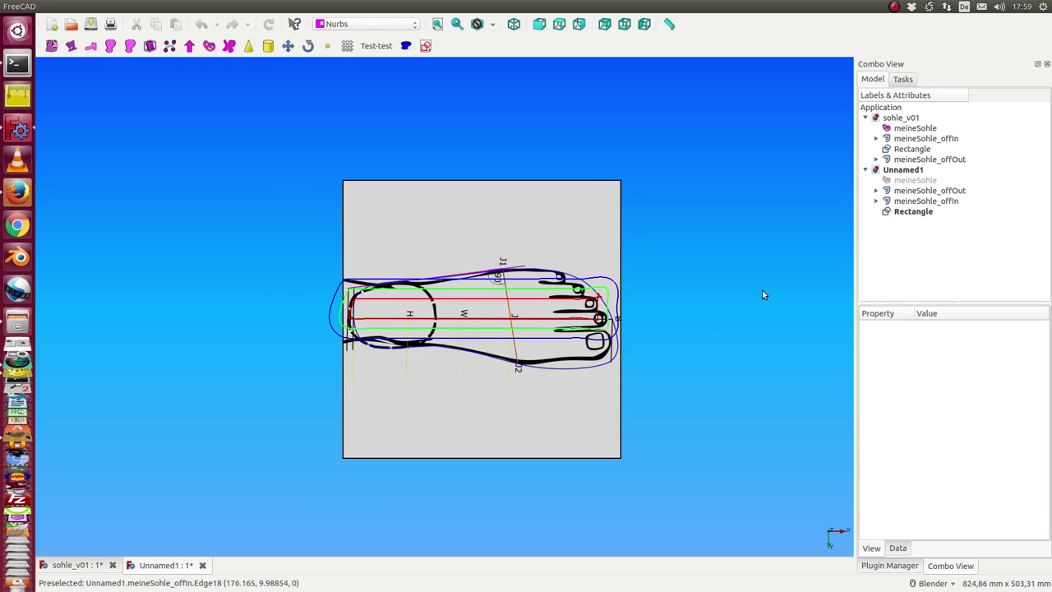
pyautogui.press('1')
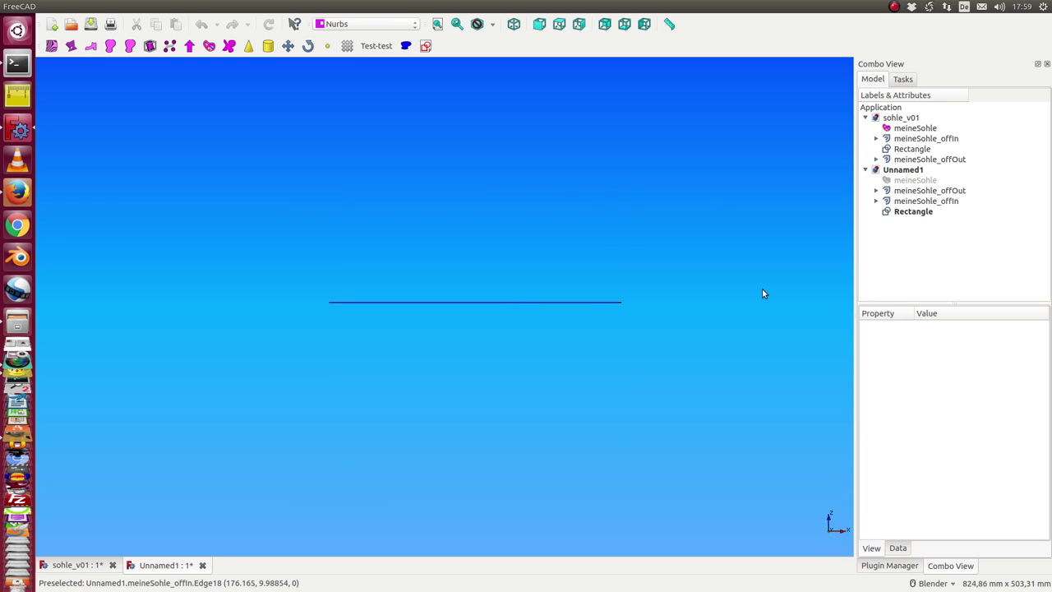
pyautogui.press('2')
pyautogui.scroll(2, 773, 293)
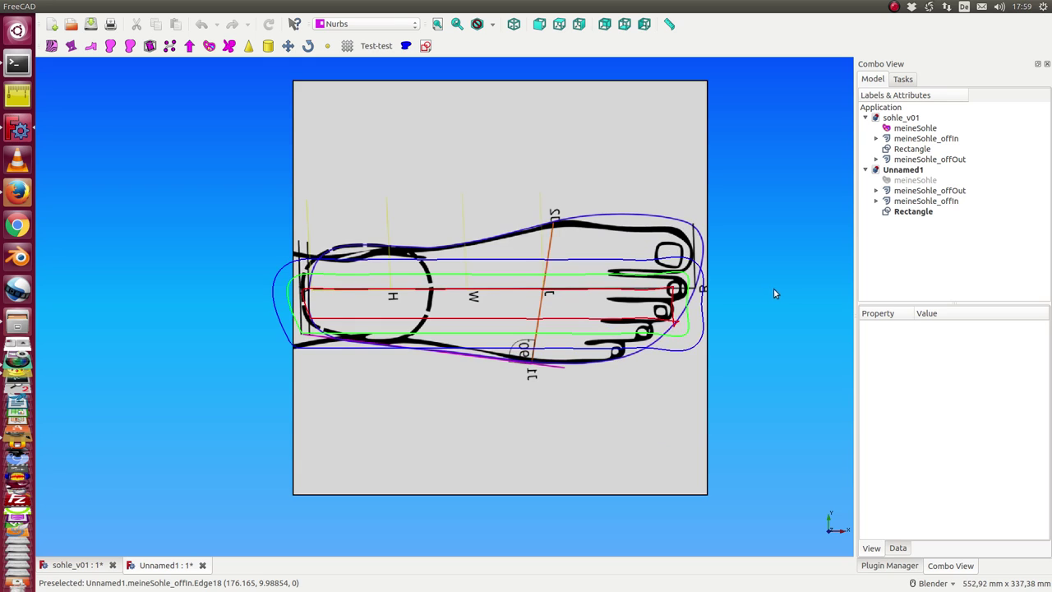
# - Open the meineSohle sketch and drag the line end and heel vertex onto the foot tracing
pyautogui.click(917, 181)
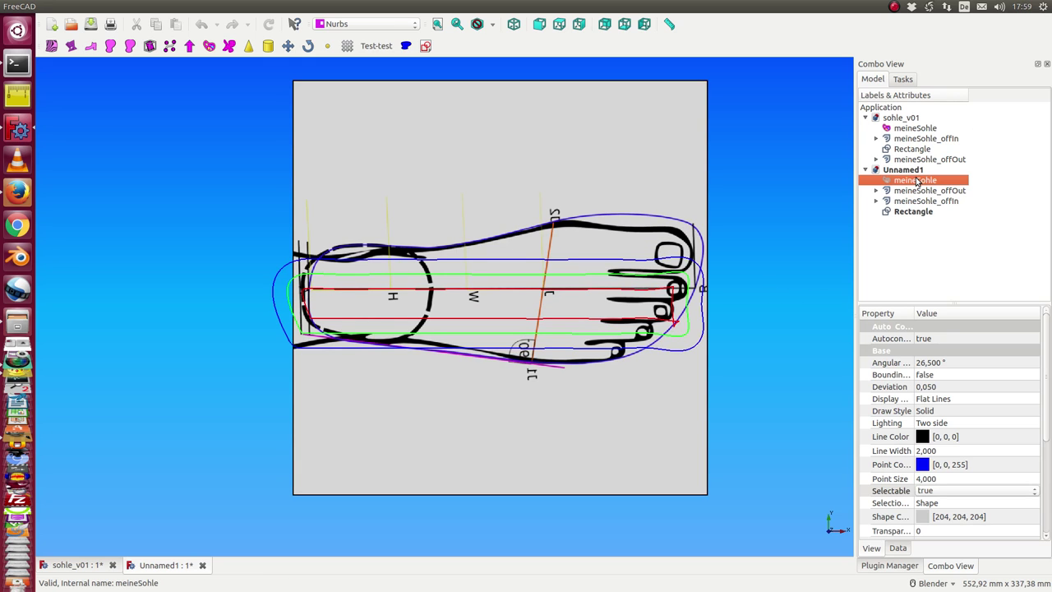
pyautogui.doubleClick(917, 181)
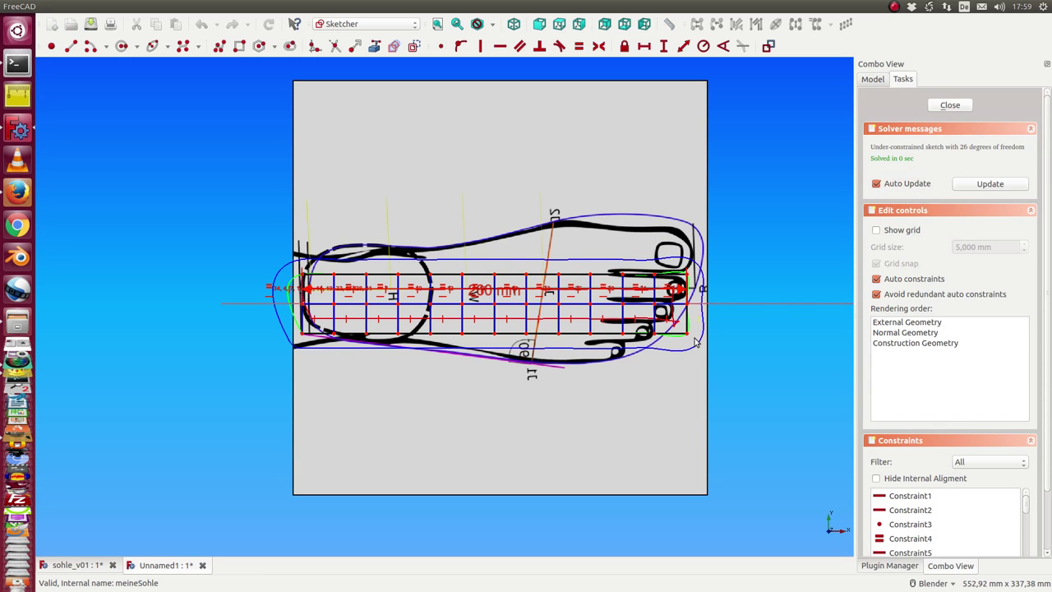
pyautogui.scroll(1, 405, 453)
pyautogui.scroll(1, 367, 439)
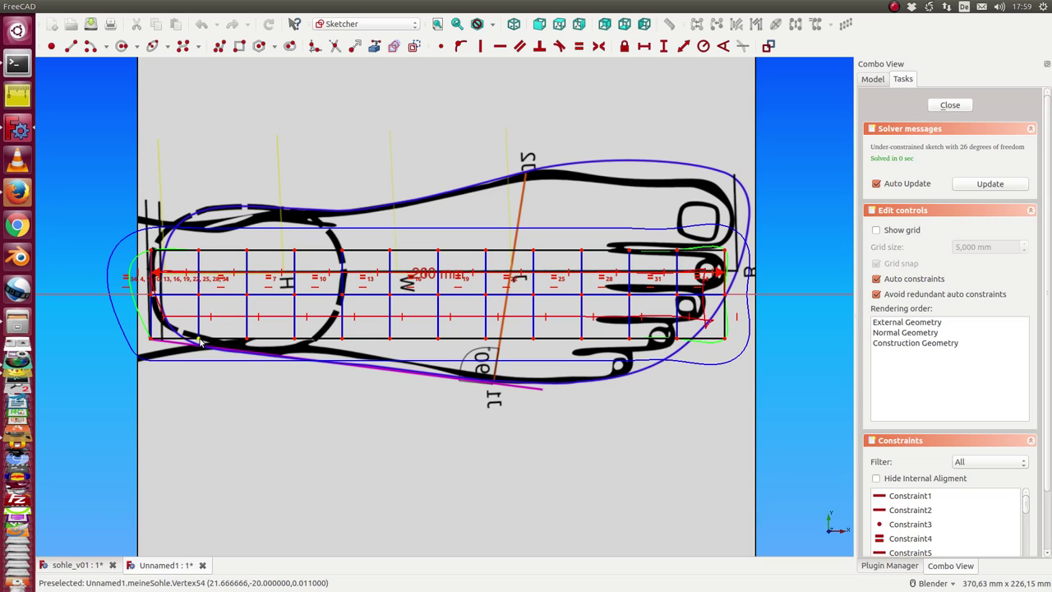
pyautogui.moveTo(198, 341); pyautogui.dragTo(150, 340)
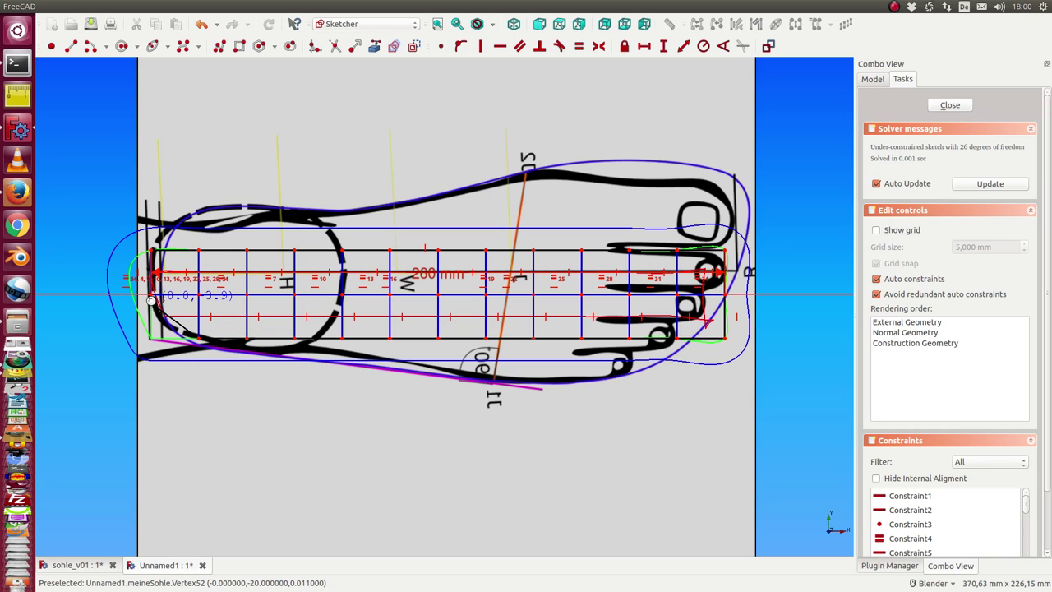
pyautogui.moveTo(151, 301); pyautogui.dragTo(151, 255)
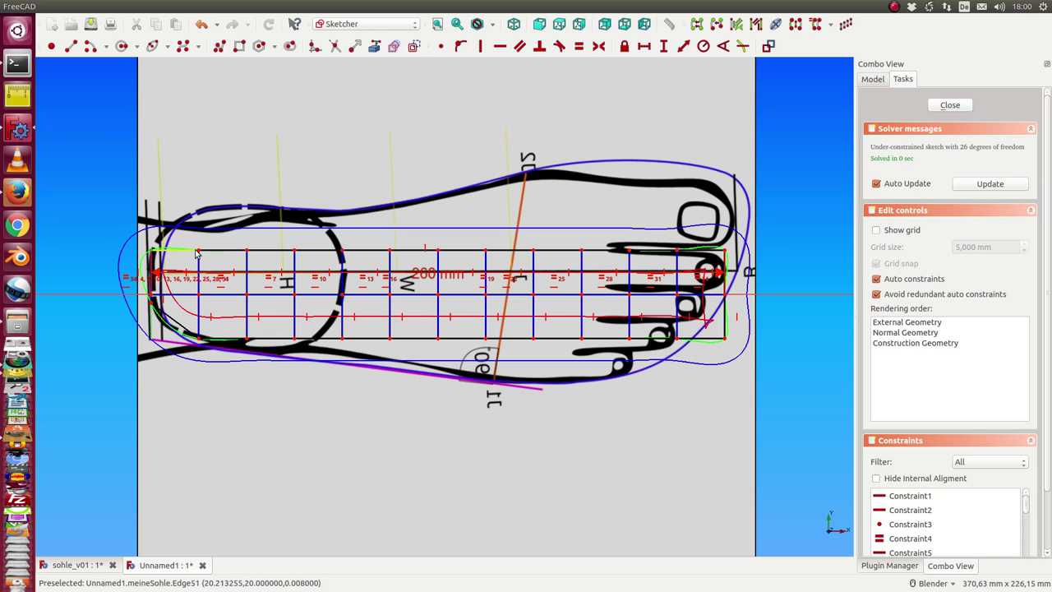
# - Draw a heel spline through three control points and adjust its points to fit the heel curve
pyautogui.click(151, 254)
pyautogui.click(198, 212)
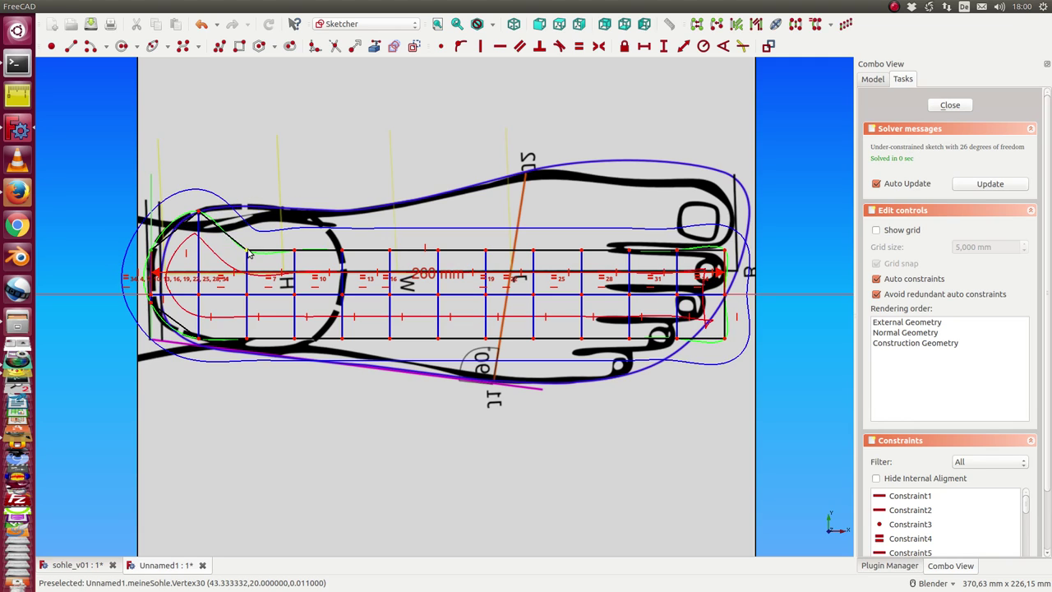
pyautogui.click(247, 205)
pyautogui.click(294, 251)
pyautogui.rightClick(299, 257)
pyautogui.moveTo(300, 257); pyautogui.dragTo(294, 213)
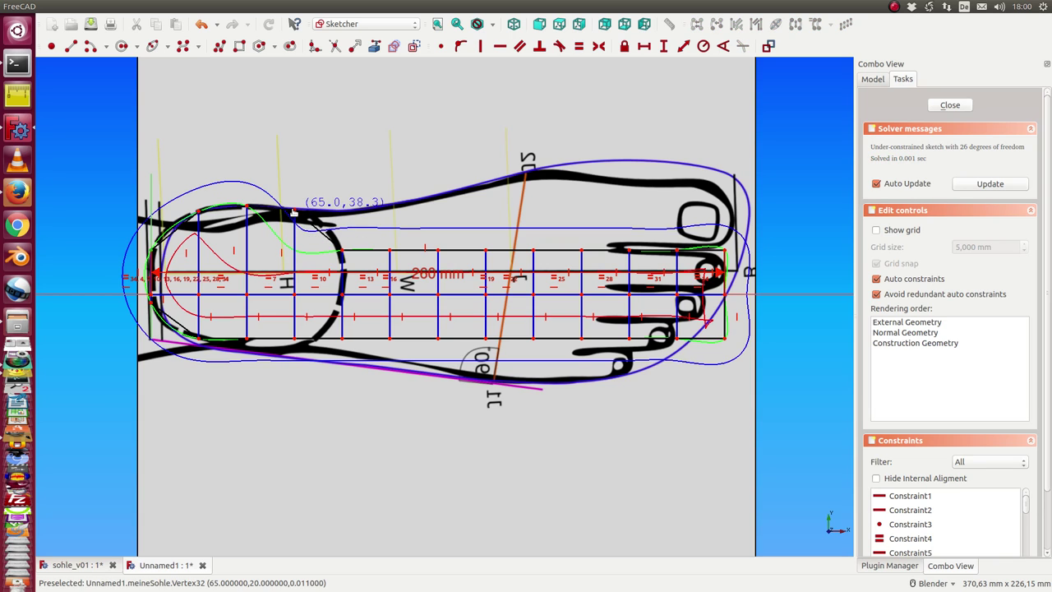
pyautogui.moveTo(308, 220)
pyautogui.mouseDown()
pyautogui.moveTo(343, 253)
pyautogui.moveTo(350, 215)
pyautogui.moveTo(337, 210)
pyautogui.mouseUp()
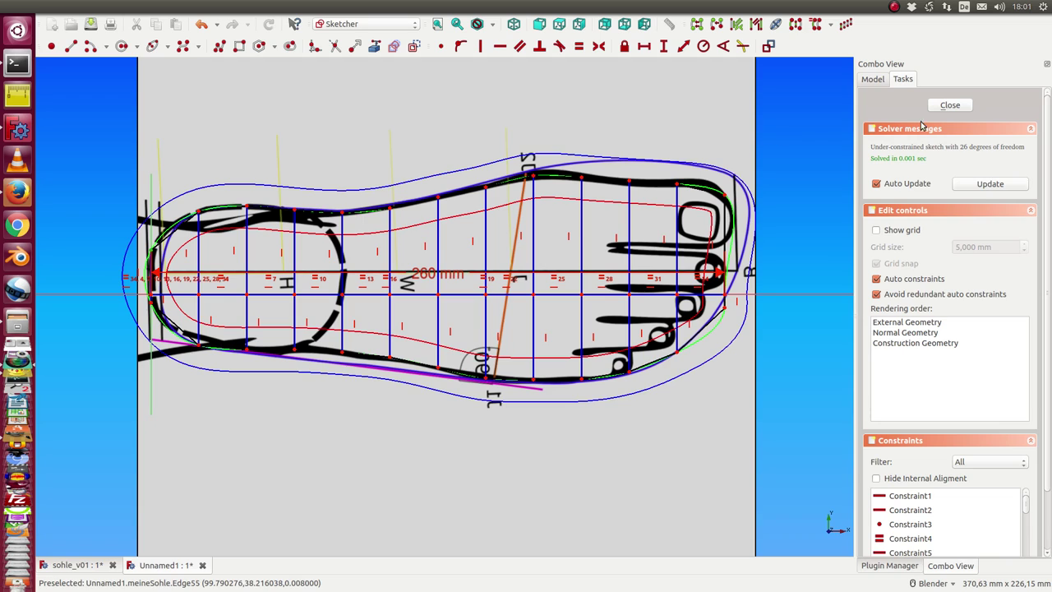
# - Toggle the Rectangle image plane's visibility with Space, leaving the foot drawing hidden
pyautogui.click(871, 80)
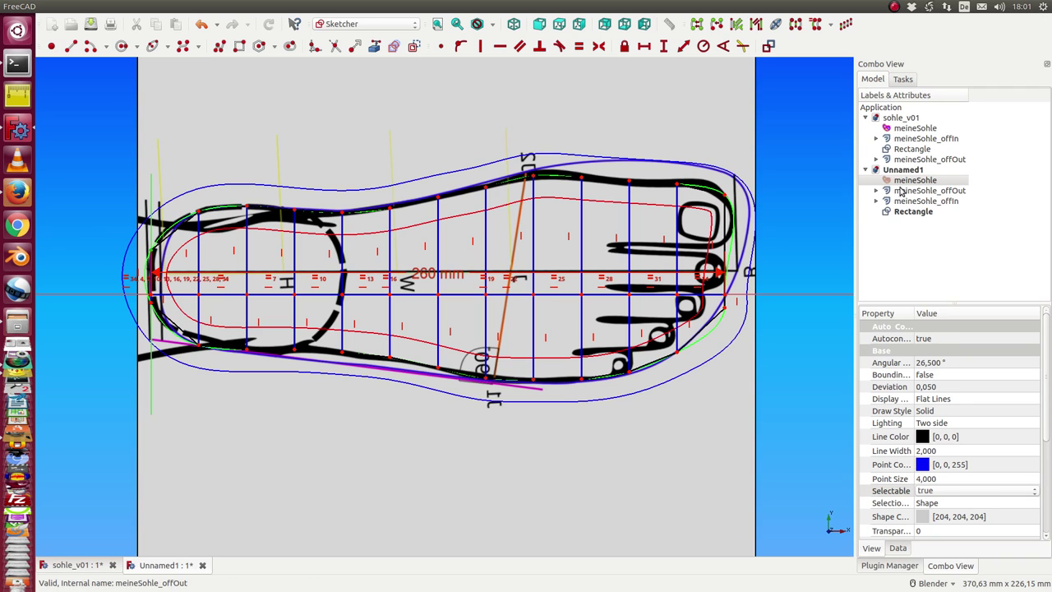
pyautogui.click(910, 213)
pyautogui.press('space')
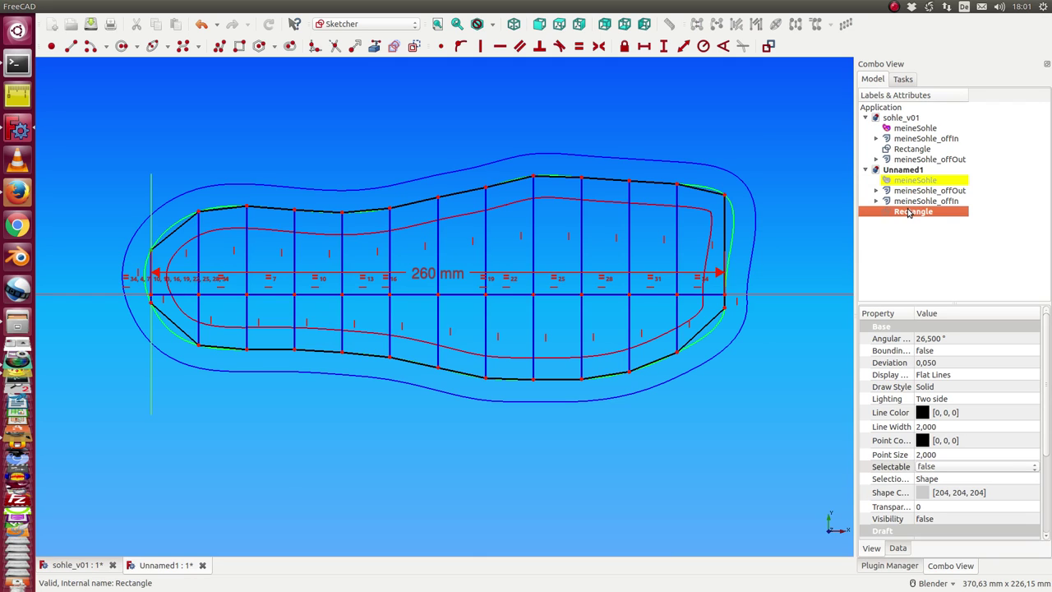
pyautogui.click(629, 181)
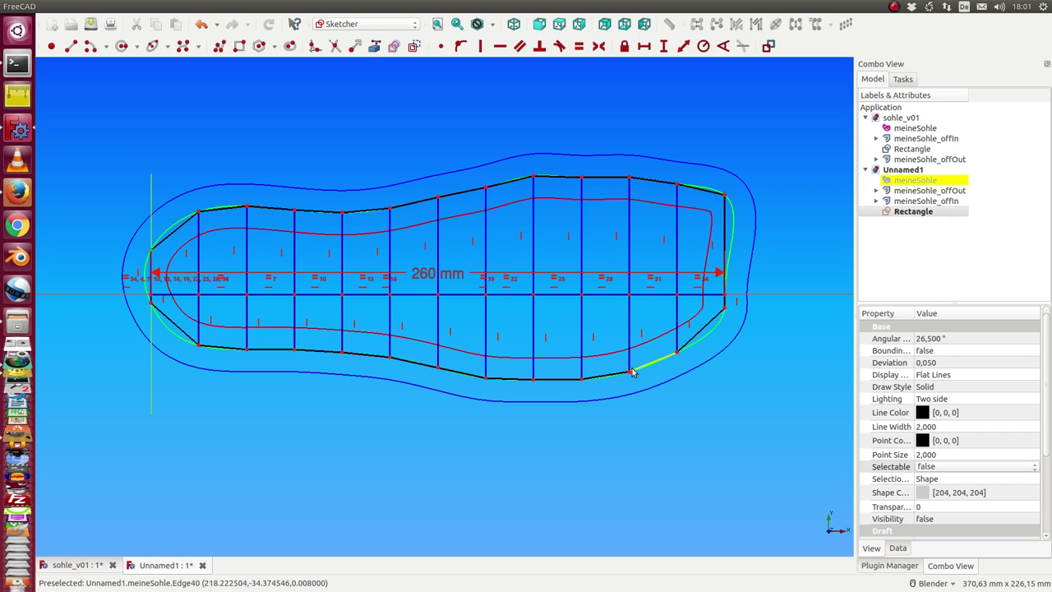
pyautogui.click(904, 212)
pyautogui.press('space')
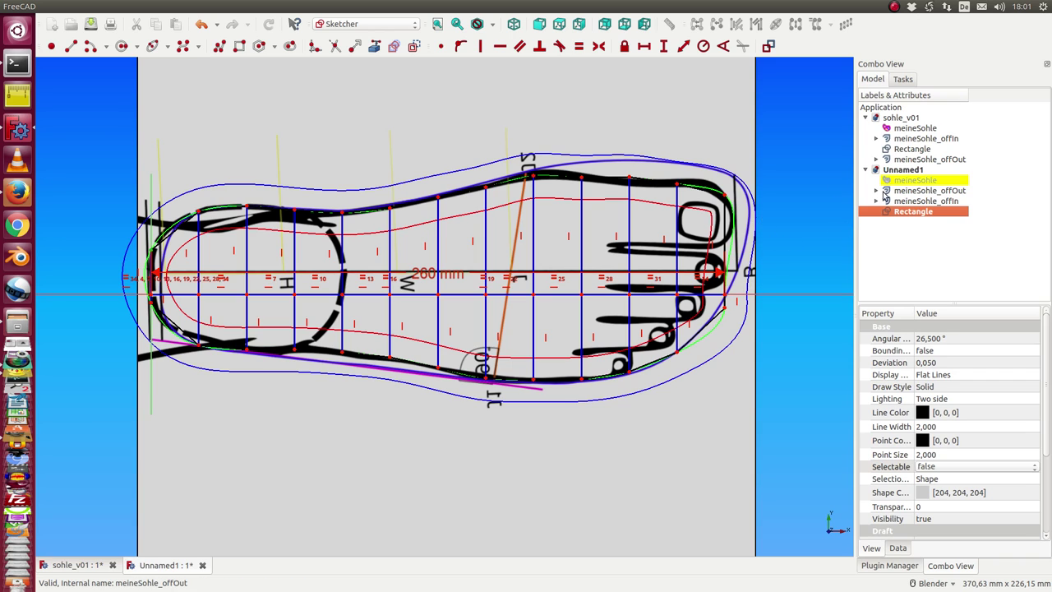
pyautogui.press('space')
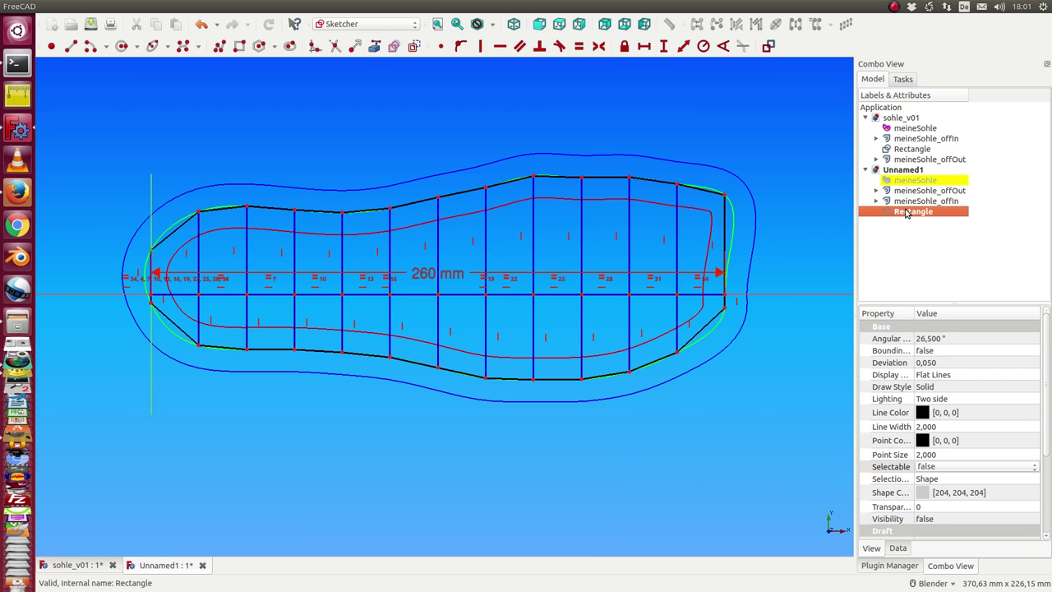
# - Turn the sketch's right toe-end edge into construction geometry, retrying after the wrong-selection warning
pyautogui.click(724, 220)
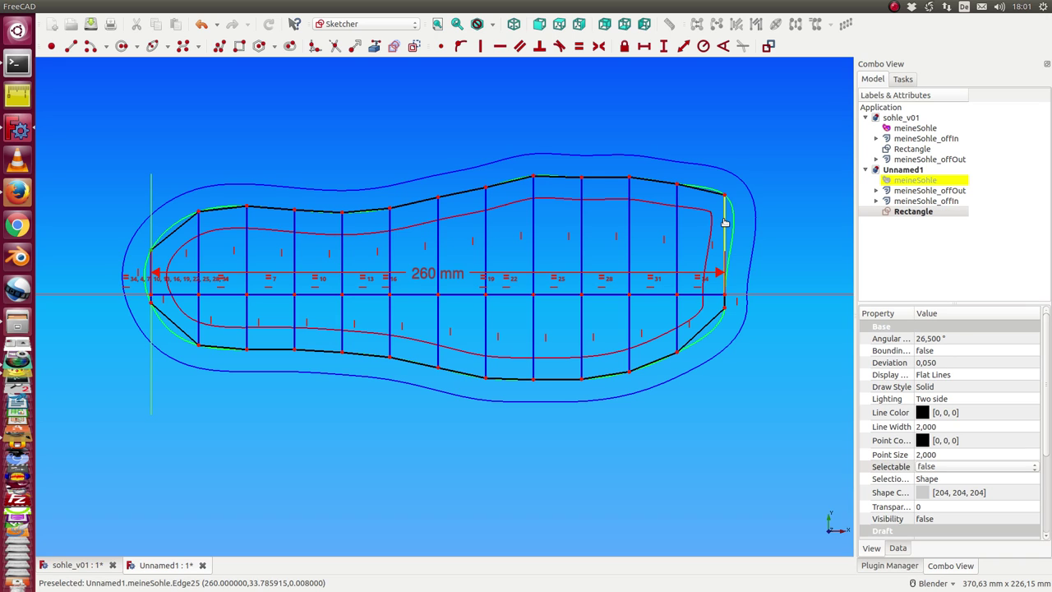
pyautogui.click(415, 46)
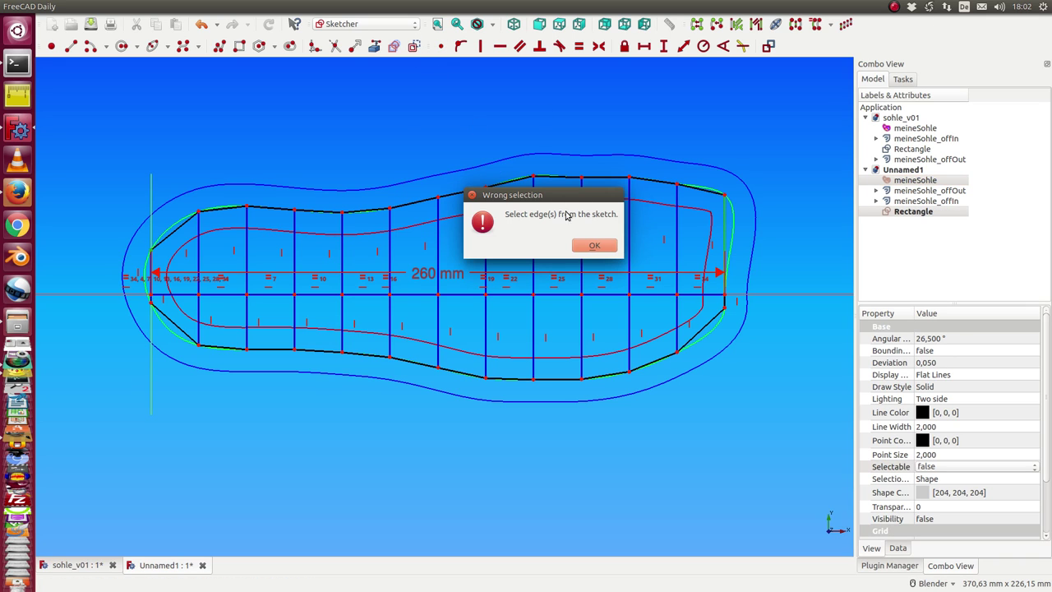
pyautogui.click(471, 196)
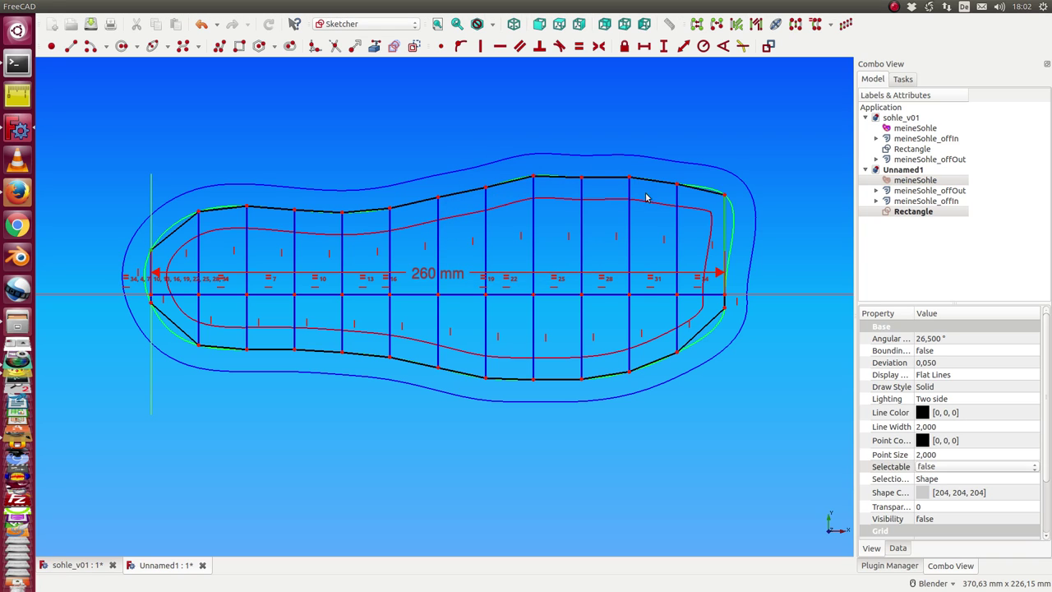
pyautogui.click(723, 231)
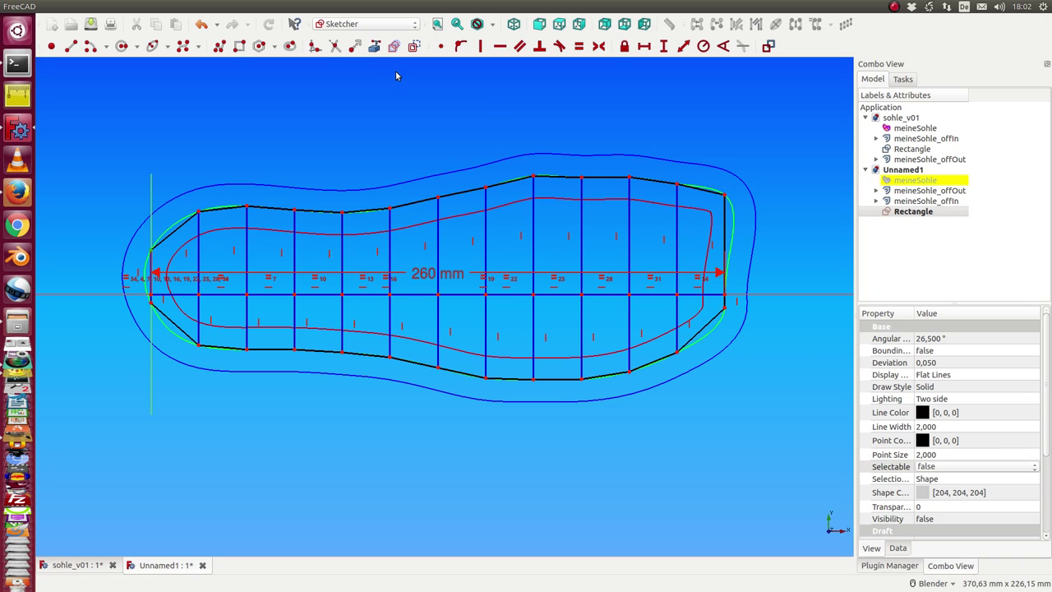
pyautogui.click(915, 179)
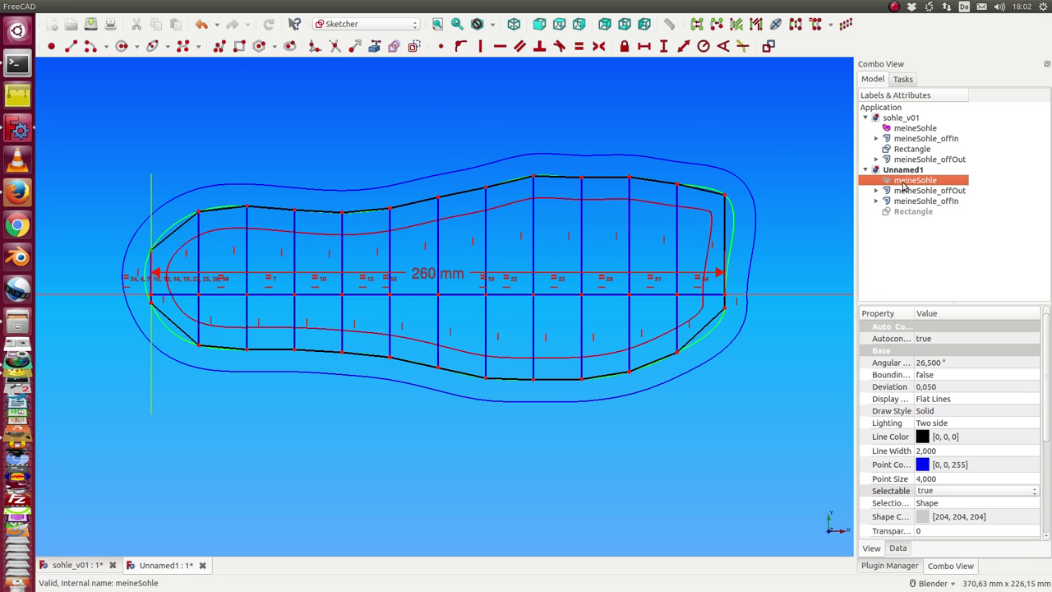
pyautogui.click(725, 231)
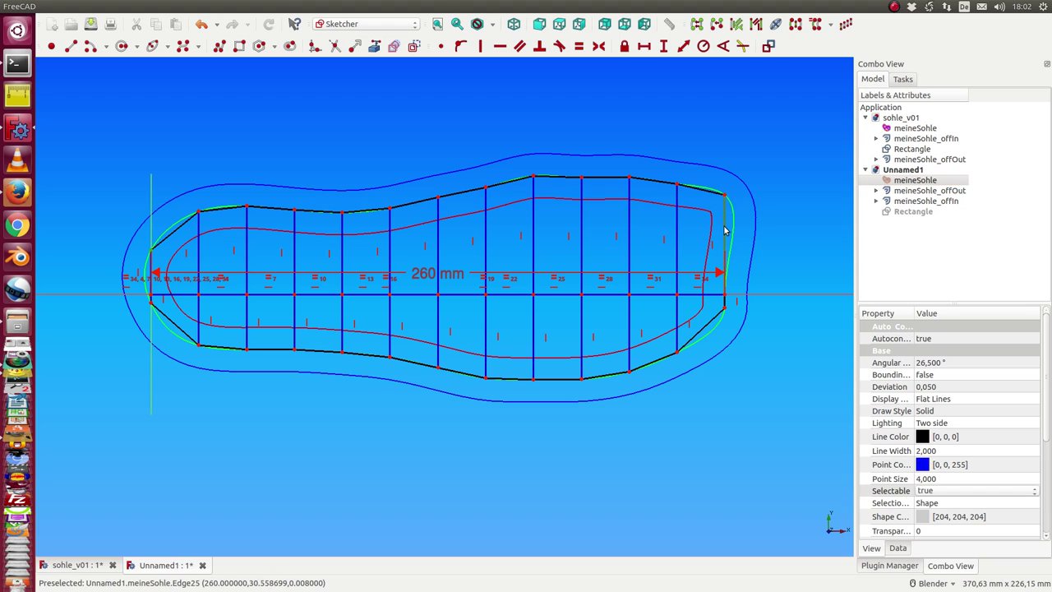
pyautogui.click(413, 46)
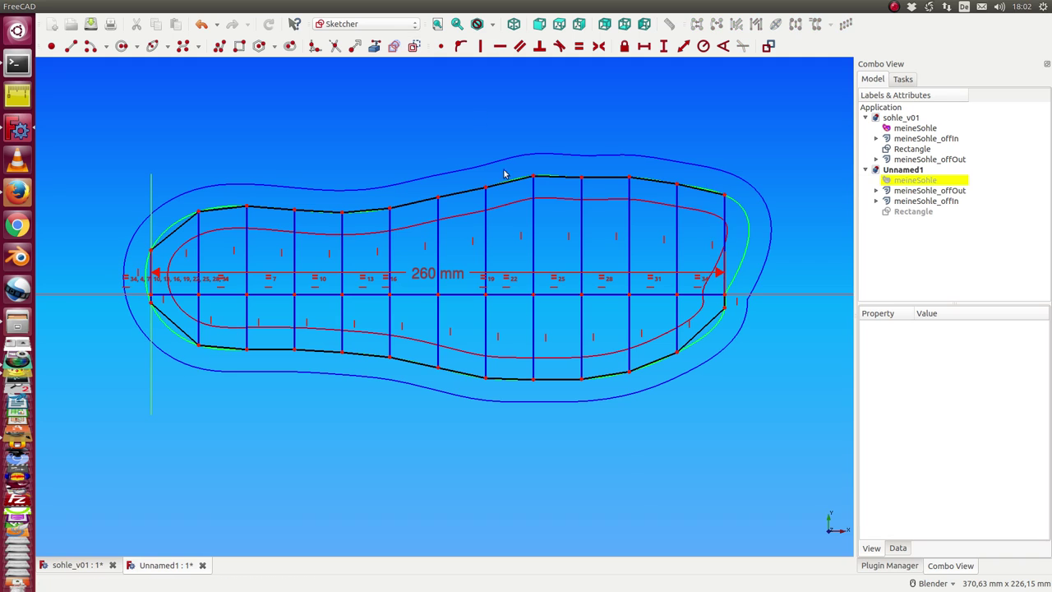
# - Convert the straight toe edge to construction geometry and pull the upper toe corner forward
pyautogui.click(726, 305)
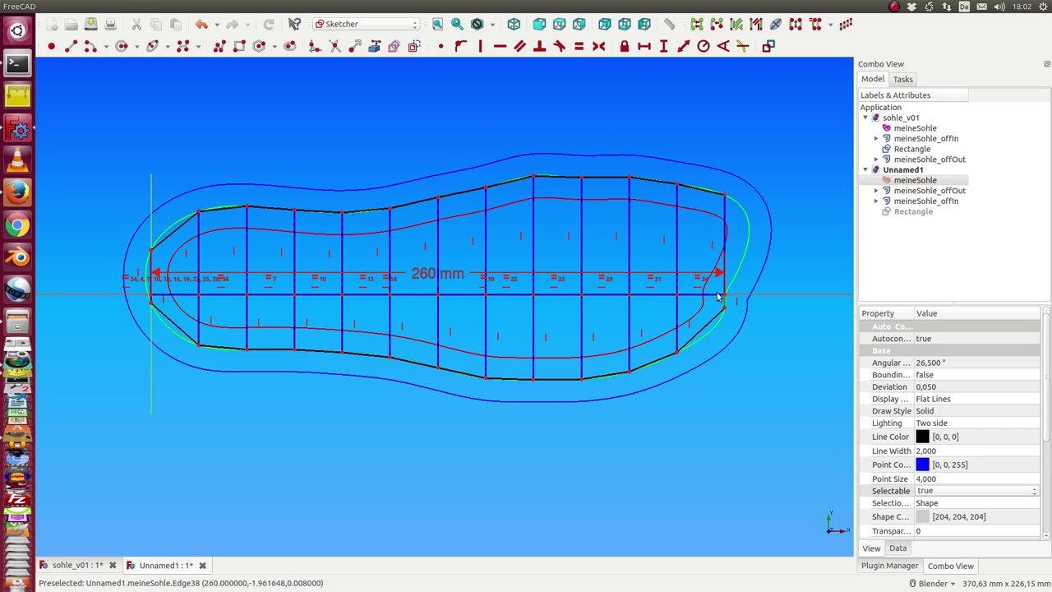
pyautogui.click(415, 46)
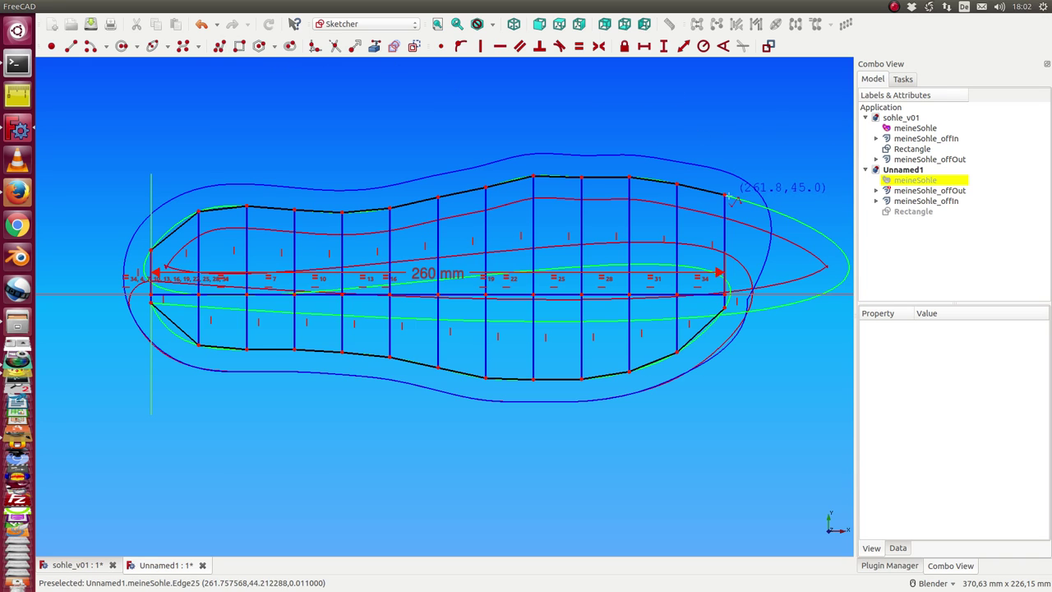
pyautogui.moveTo(725, 195)
pyautogui.mouseDown()
pyautogui.moveTo(837, 197)
pyautogui.moveTo(765, 380)
pyautogui.mouseUp()
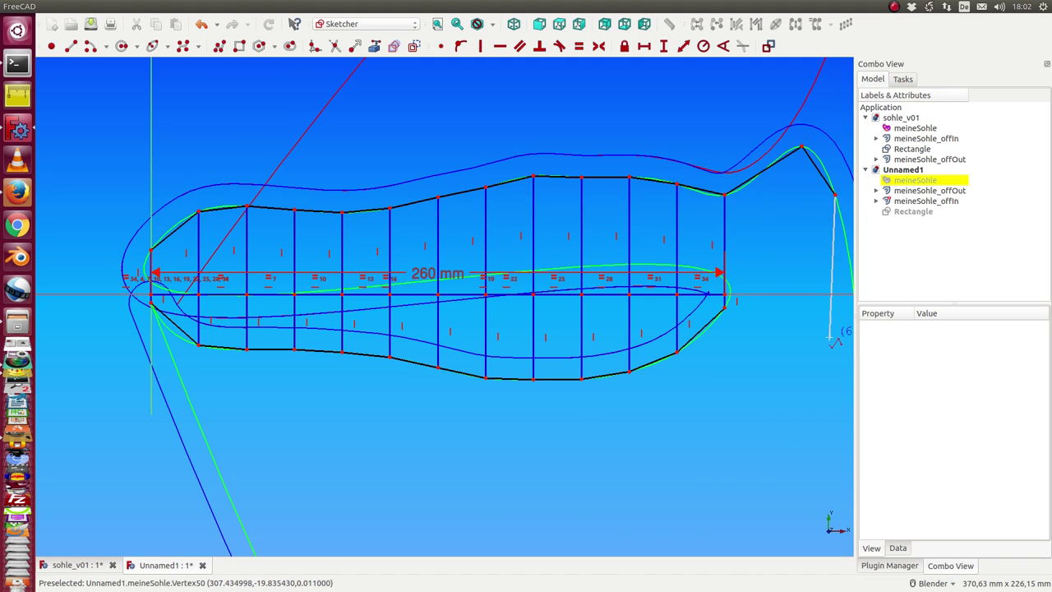
# - Draw an angled polyline closing the new toe end and pull its lower corner inward
pyautogui.click(765, 380)
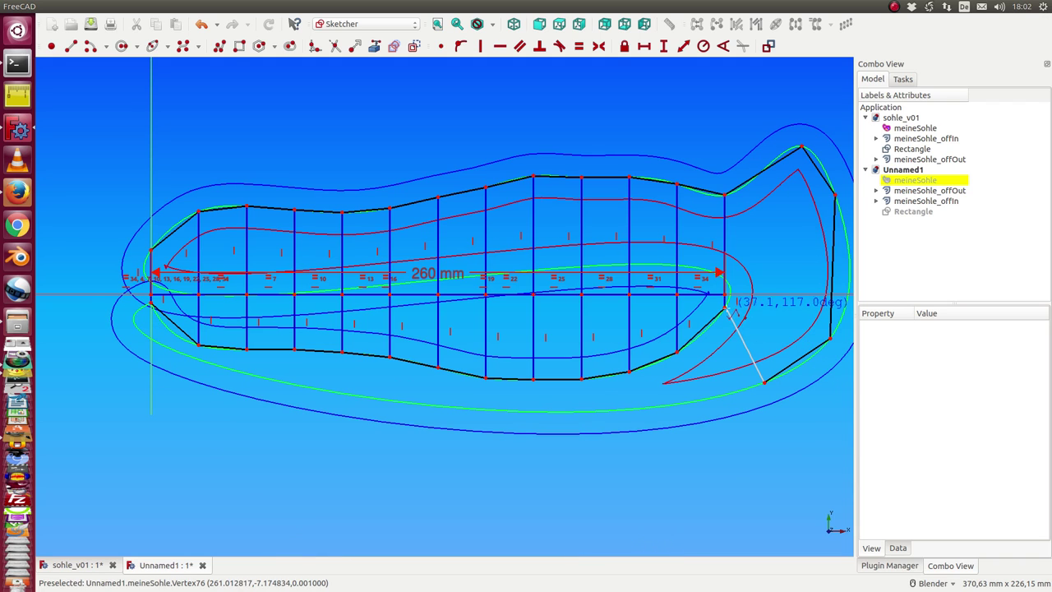
pyautogui.click(726, 309)
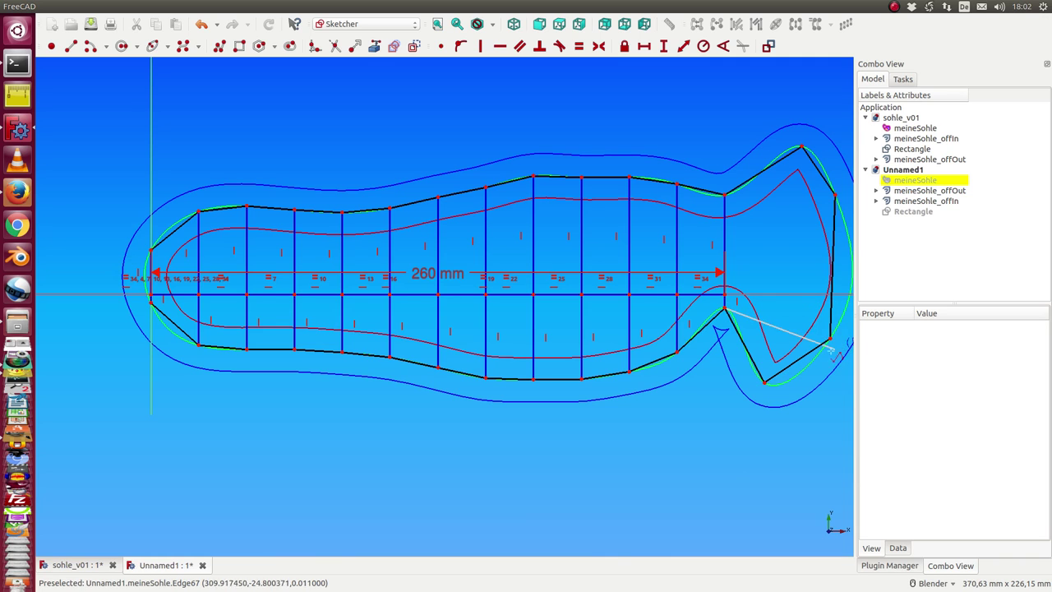
pyautogui.scroll(-2, 713, 441)
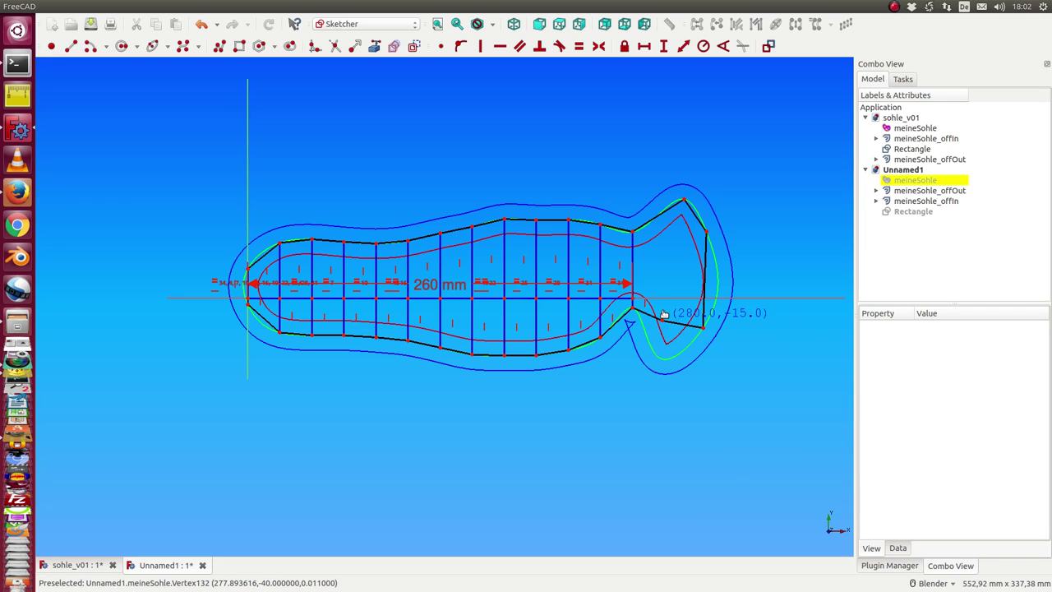
pyautogui.click(661, 305)
pyautogui.click(705, 329)
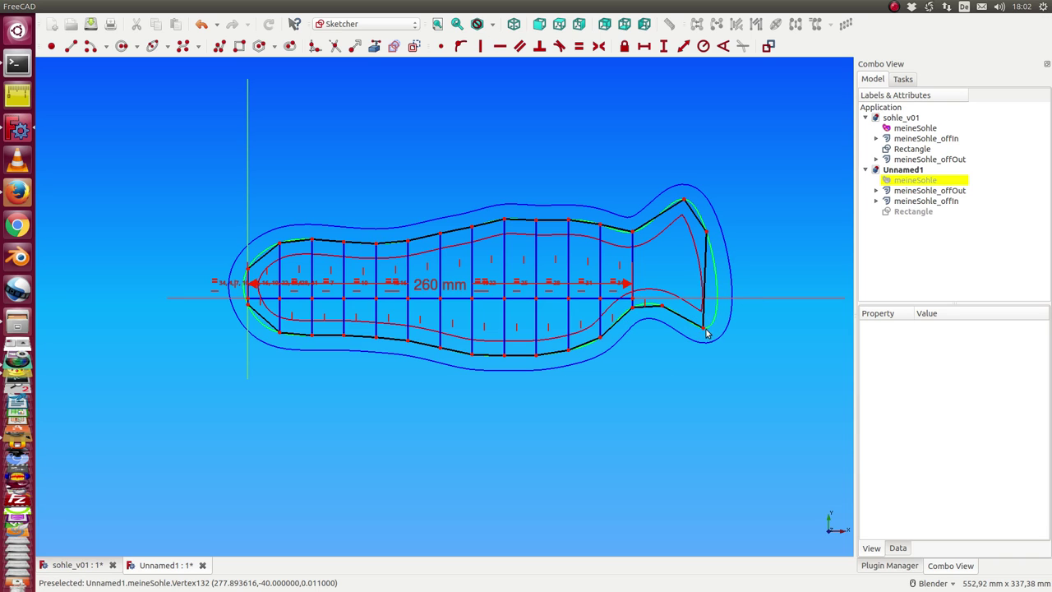
pyautogui.moveTo(705, 329)
pyautogui.mouseDown()
pyautogui.moveTo(679, 289)
pyautogui.moveTo(684, 241)
pyautogui.moveTo(671, 223)
pyautogui.moveTo(662, 237)
pyautogui.mouseUp()
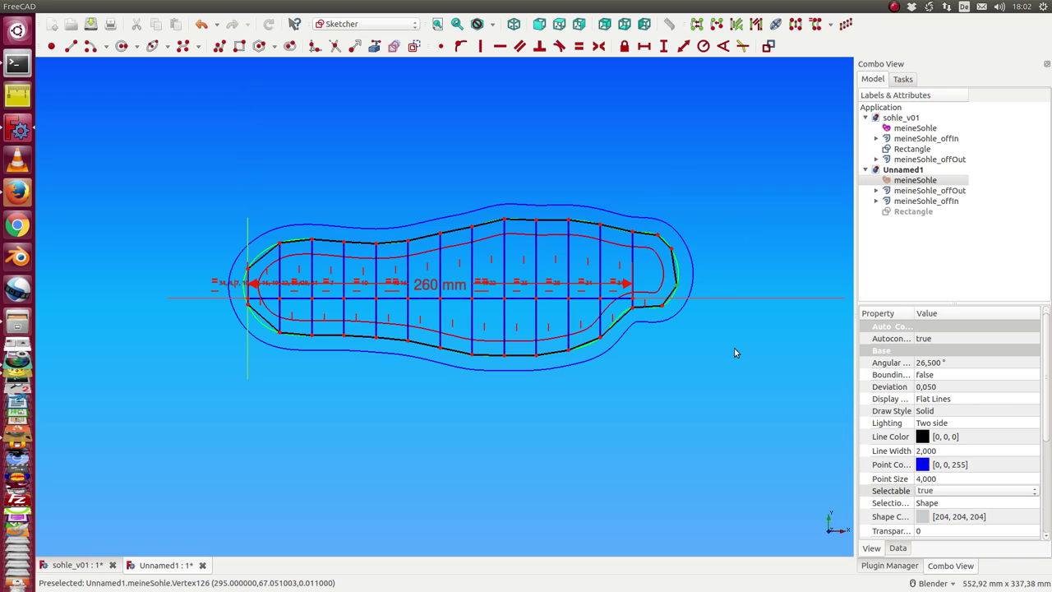
# - Show the Rectangle traced foot image plane again beneath the sketch
pyautogui.click(920, 213)
pyautogui.press('space')
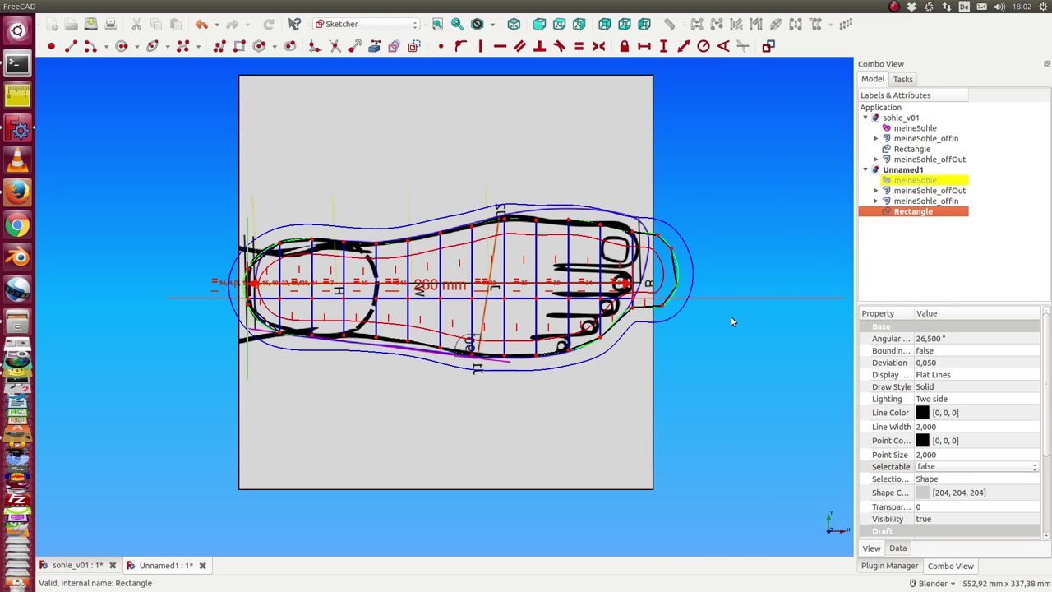
pyautogui.scroll(2, 731, 317)
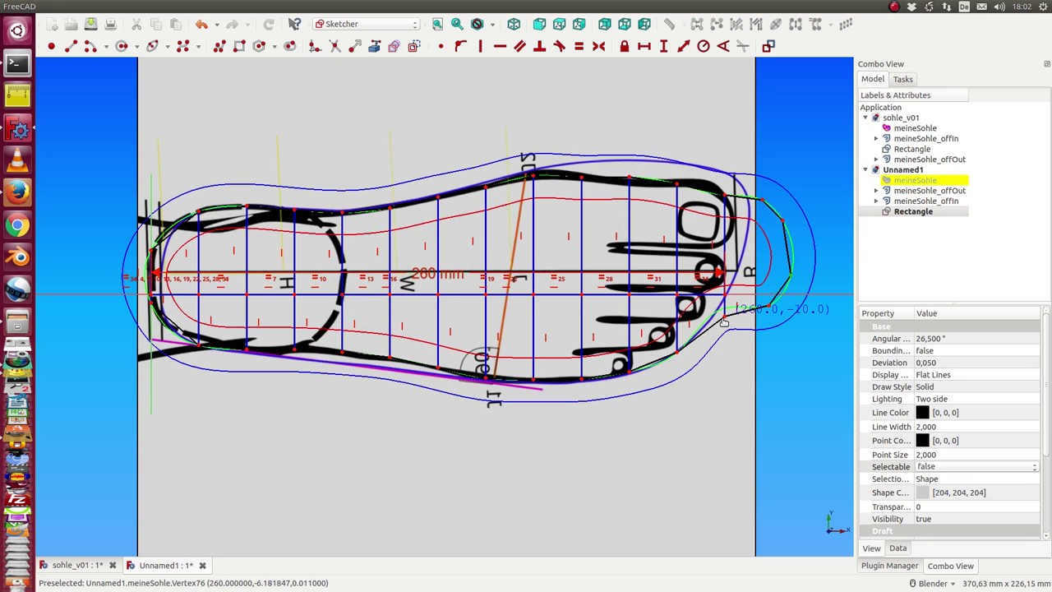
# - Draw a polyline along the traced toes from lower to upper toe corner, then close the sketch
pyautogui.click(724, 321)
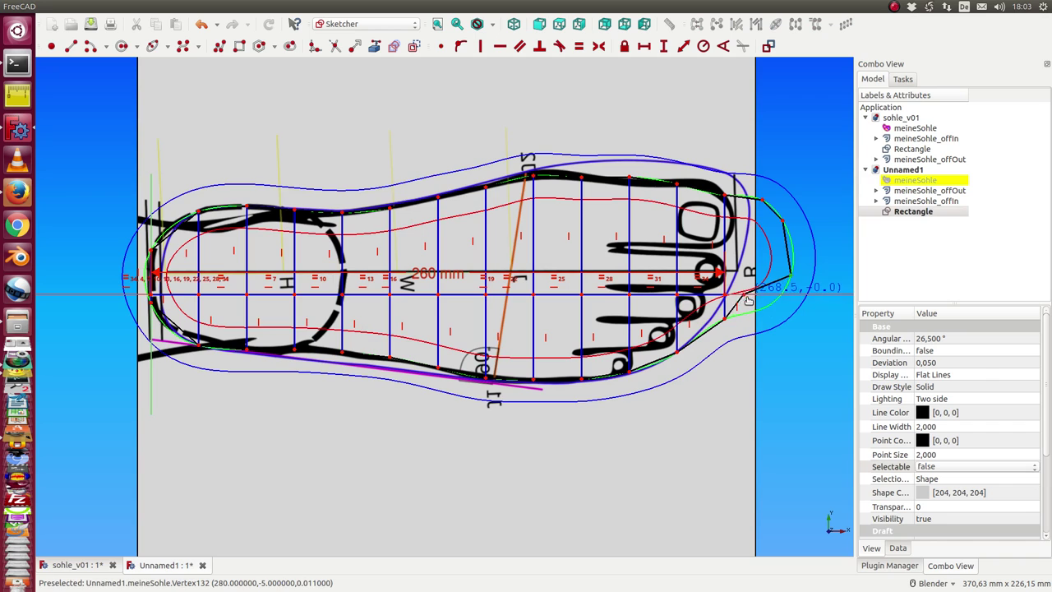
pyautogui.click(783, 222)
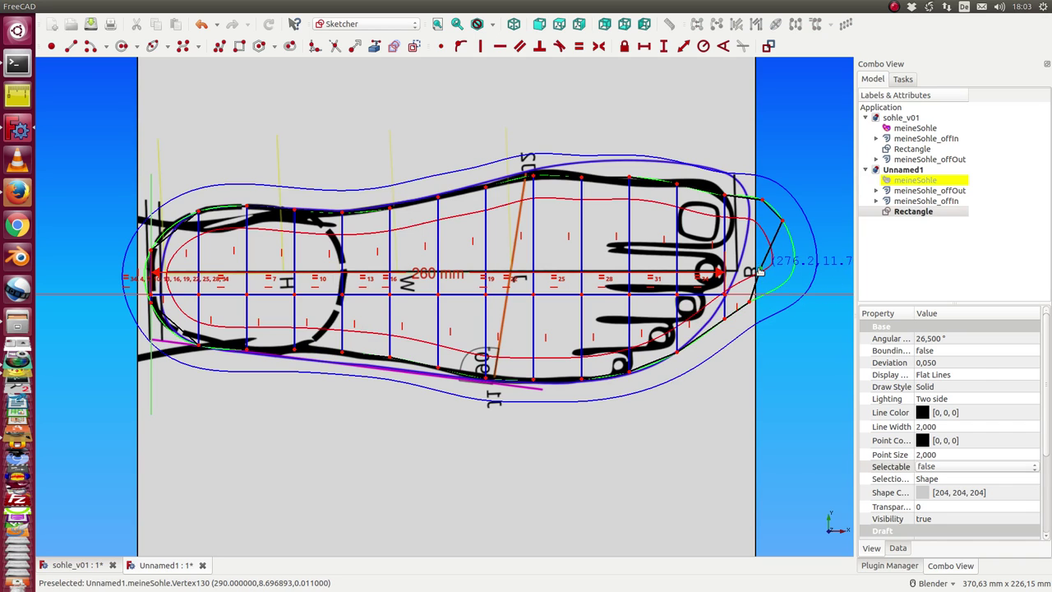
pyautogui.click(751, 301)
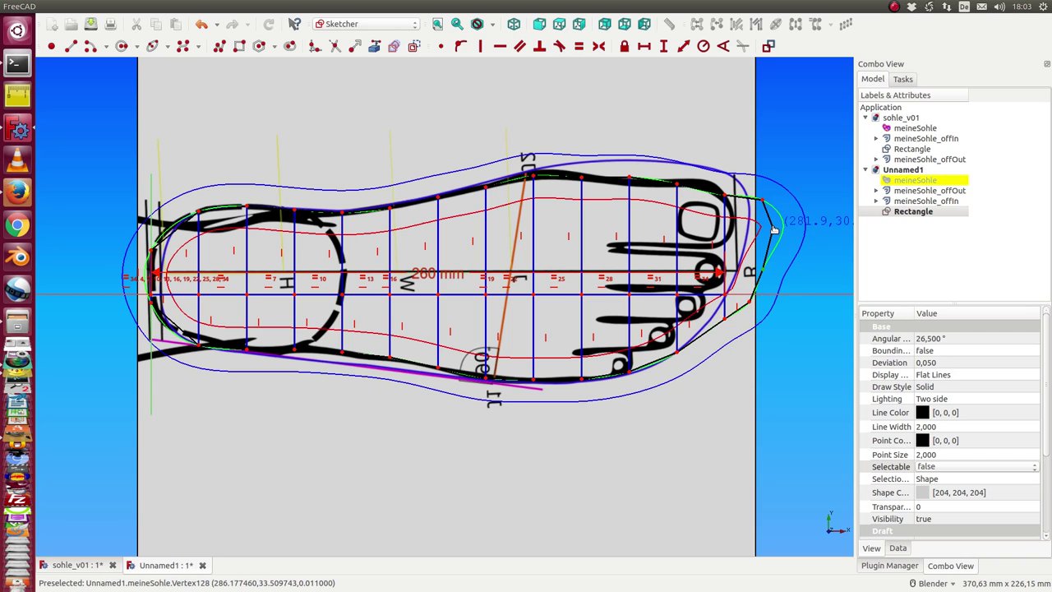
pyautogui.click(773, 230)
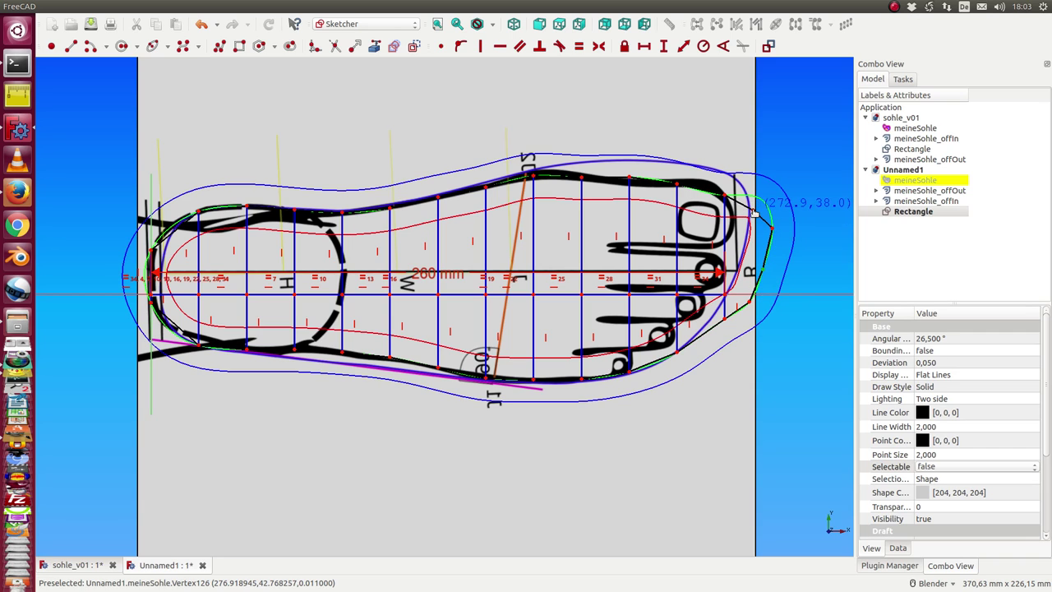
pyautogui.click(754, 212)
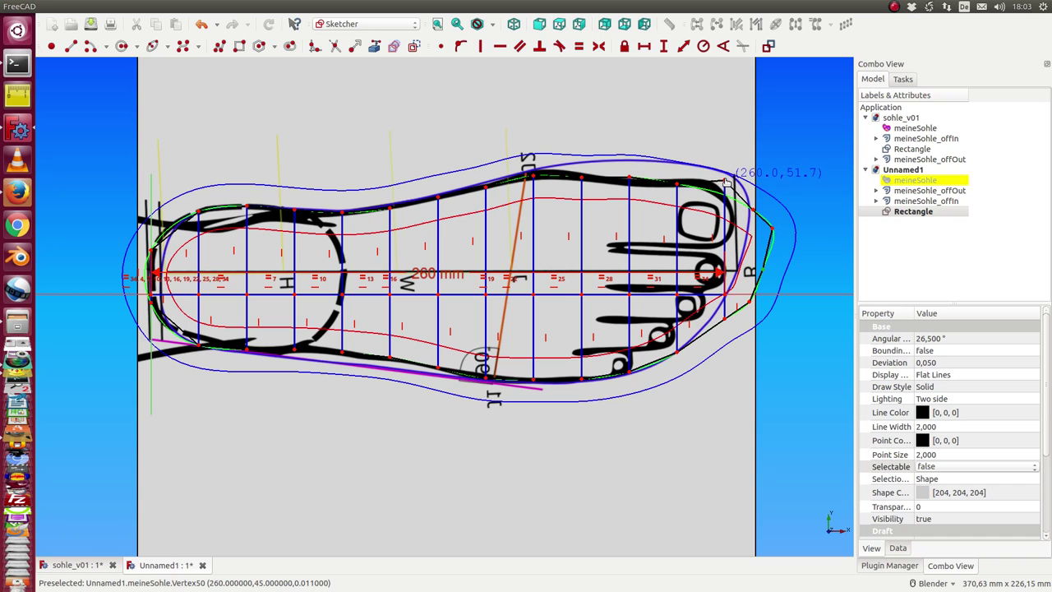
pyautogui.click(725, 181)
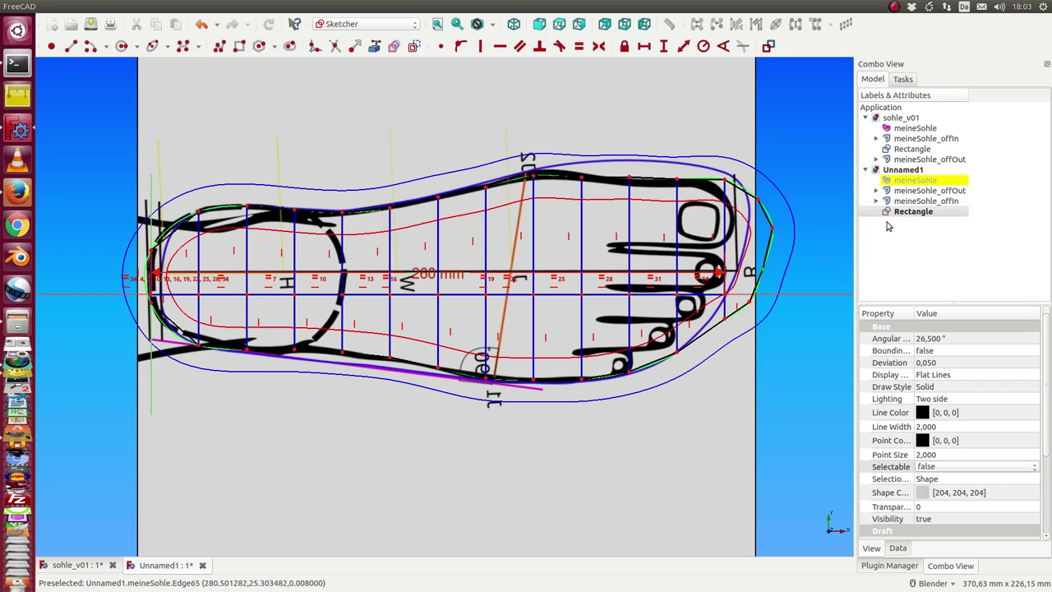
pyautogui.click(902, 80)
pyautogui.click(939, 106)
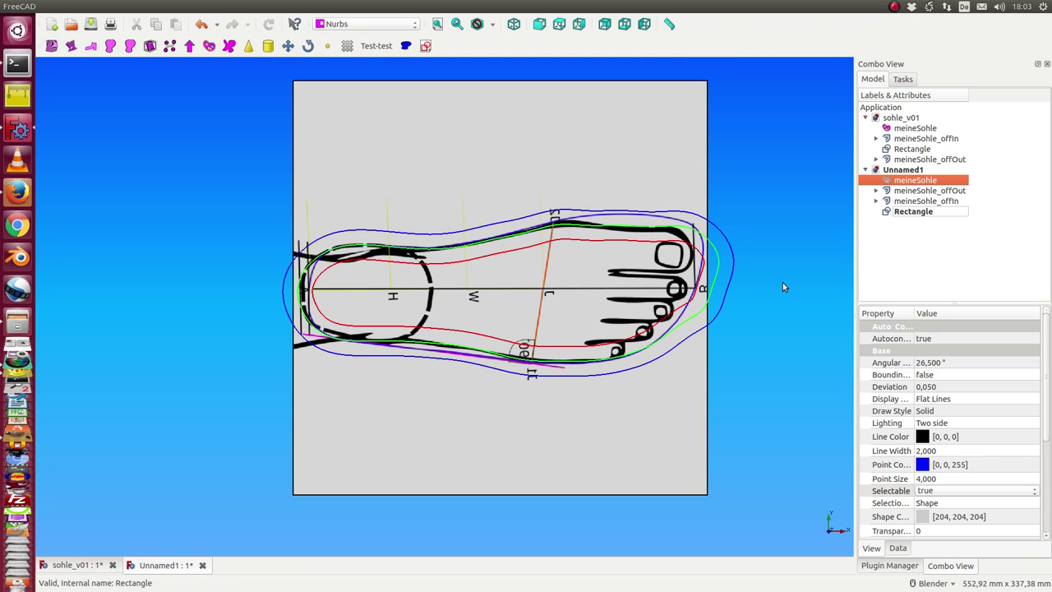
# - In meineSohle's Data properties, set the inner offset ofin to 3 and outer offset ofout to 4
pyautogui.scroll(-2, 783, 280)
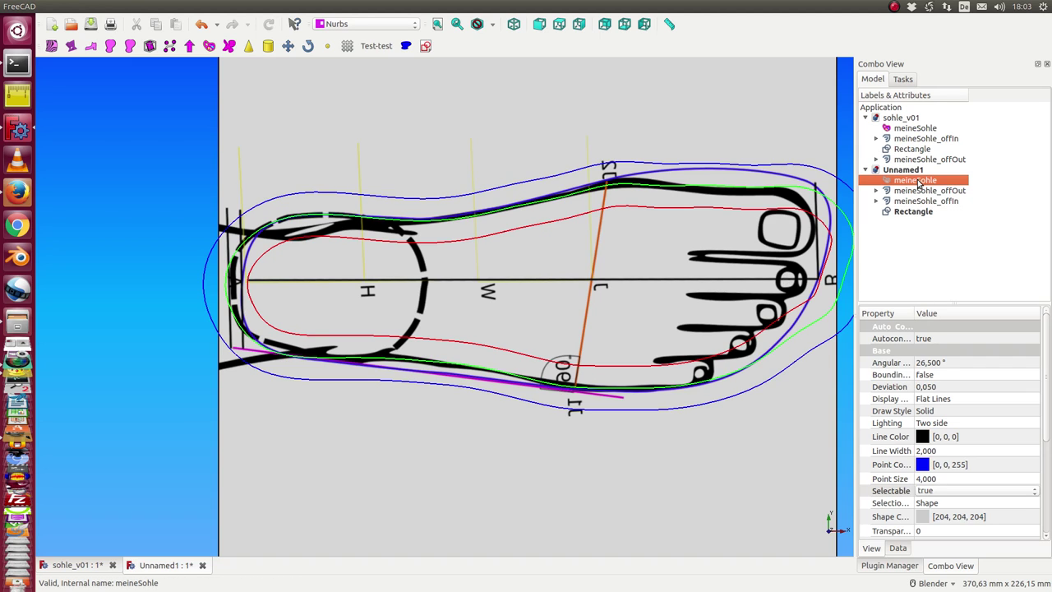
pyautogui.click(896, 548)
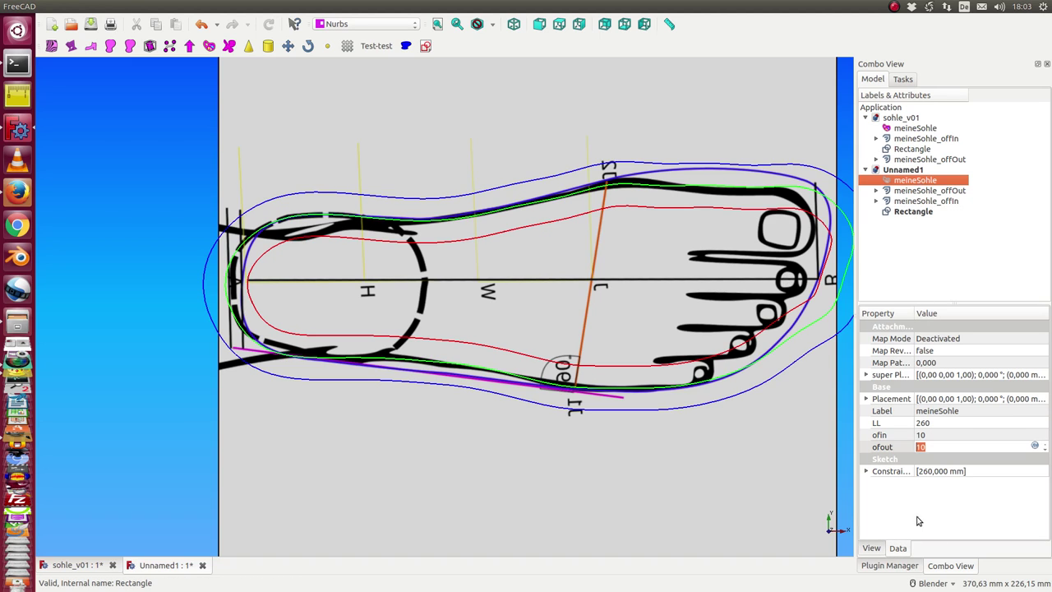
pyautogui.click(928, 435)
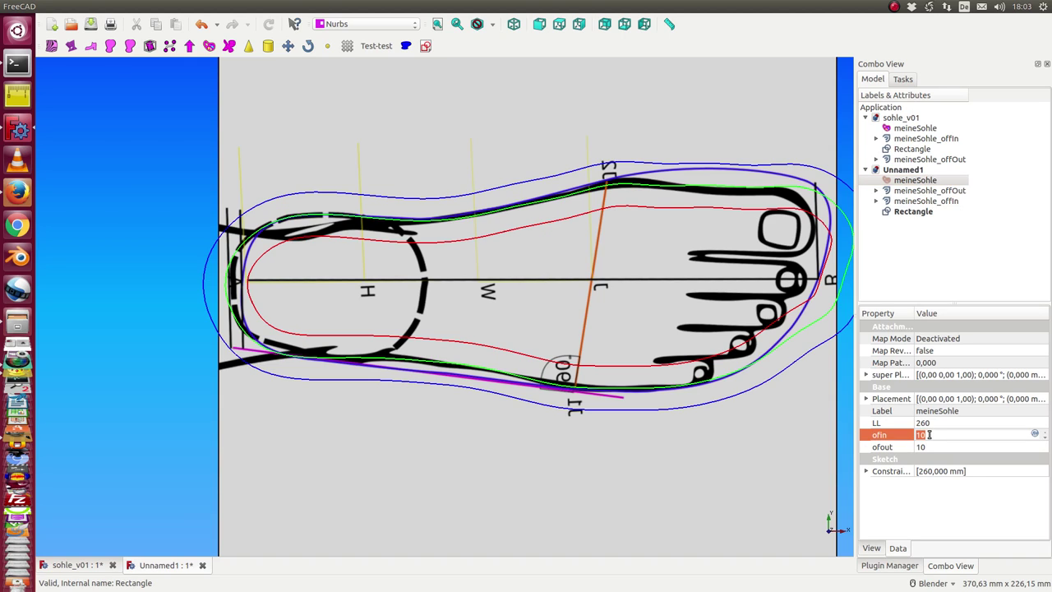
pyautogui.scroll(-1, 931, 433)
pyautogui.scroll(-1, 930, 433)
pyautogui.press('Return')
pyautogui.scroll(-1, 930, 433)
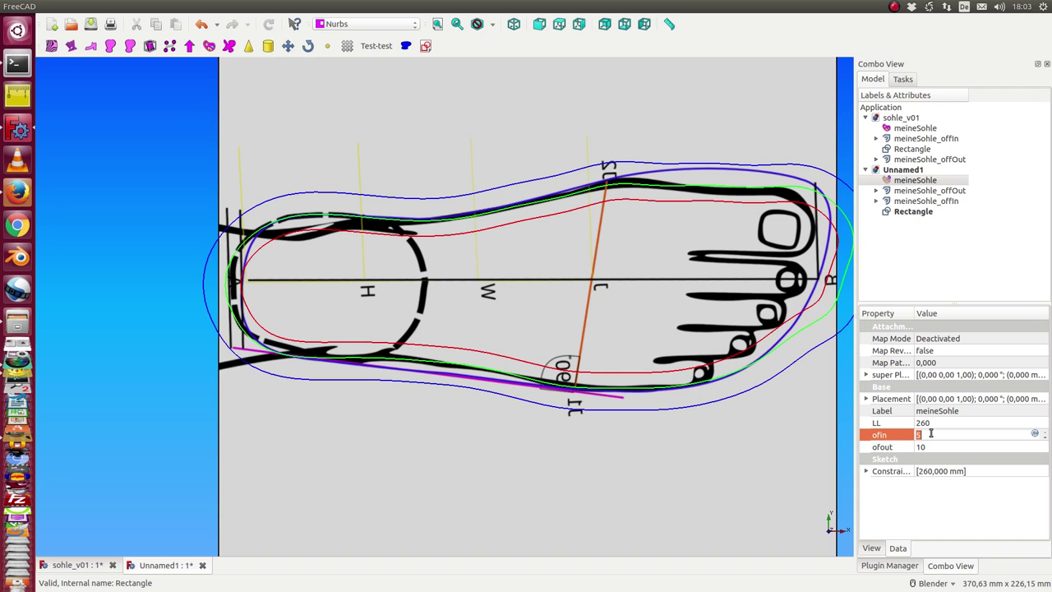
pyautogui.scroll(-1, 930, 433)
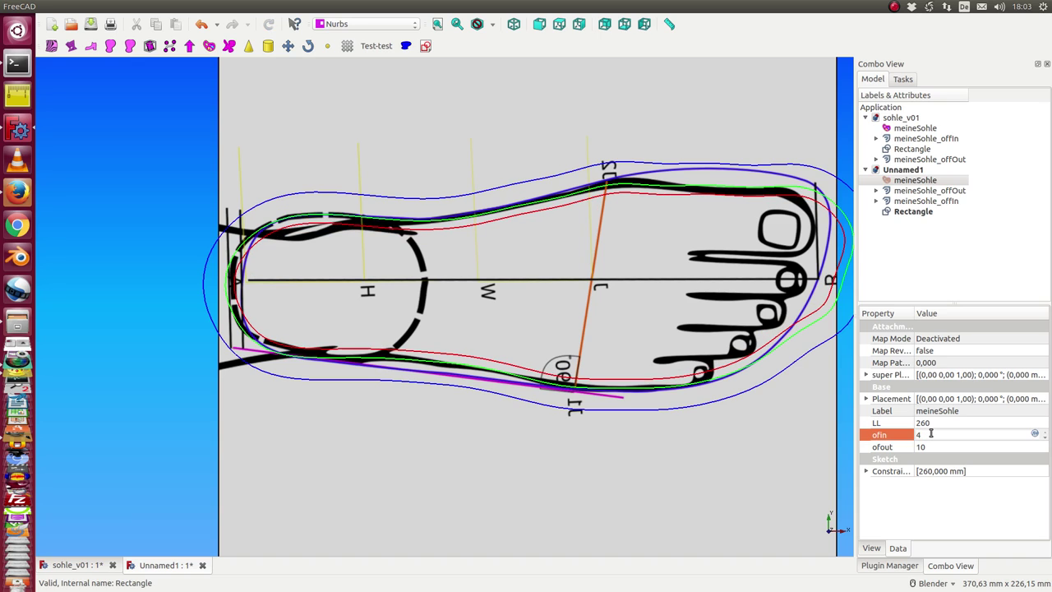
pyautogui.scroll(-1, 931, 433)
pyautogui.click(933, 450)
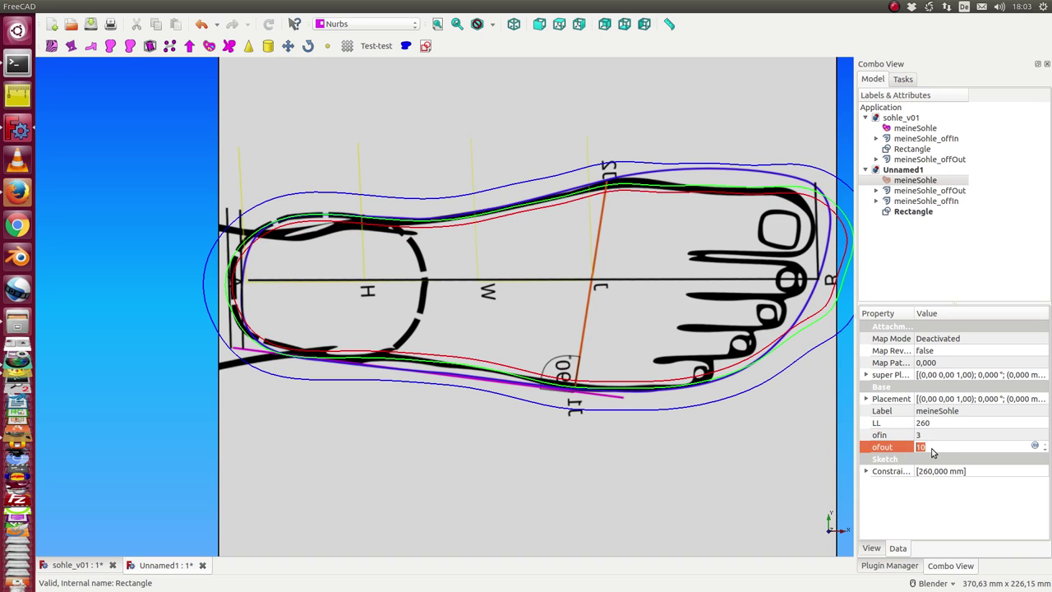
pyautogui.scroll(-1, 932, 448)
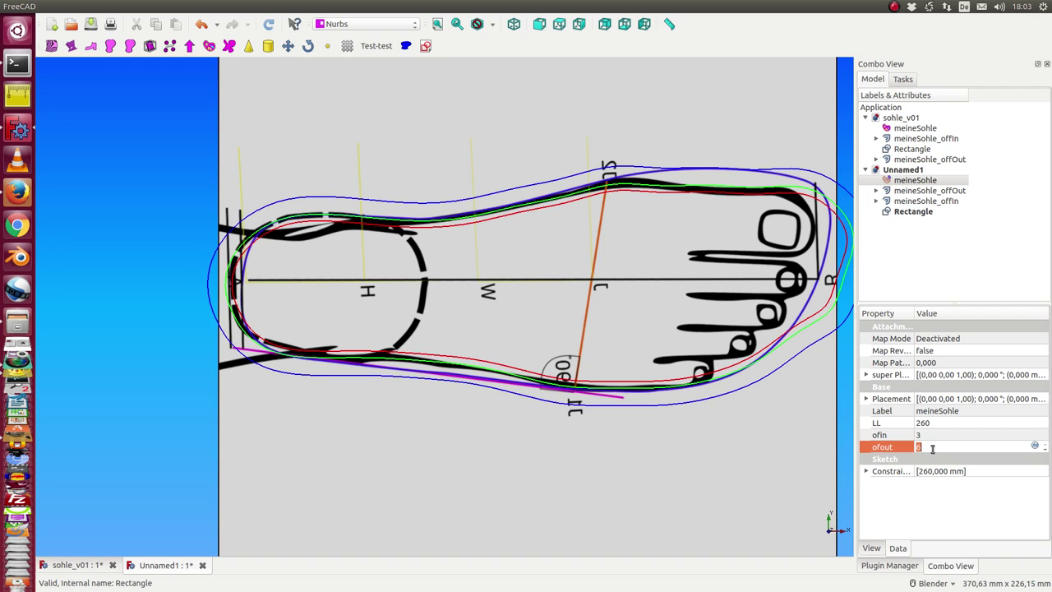
pyautogui.scroll(-1, 932, 448)
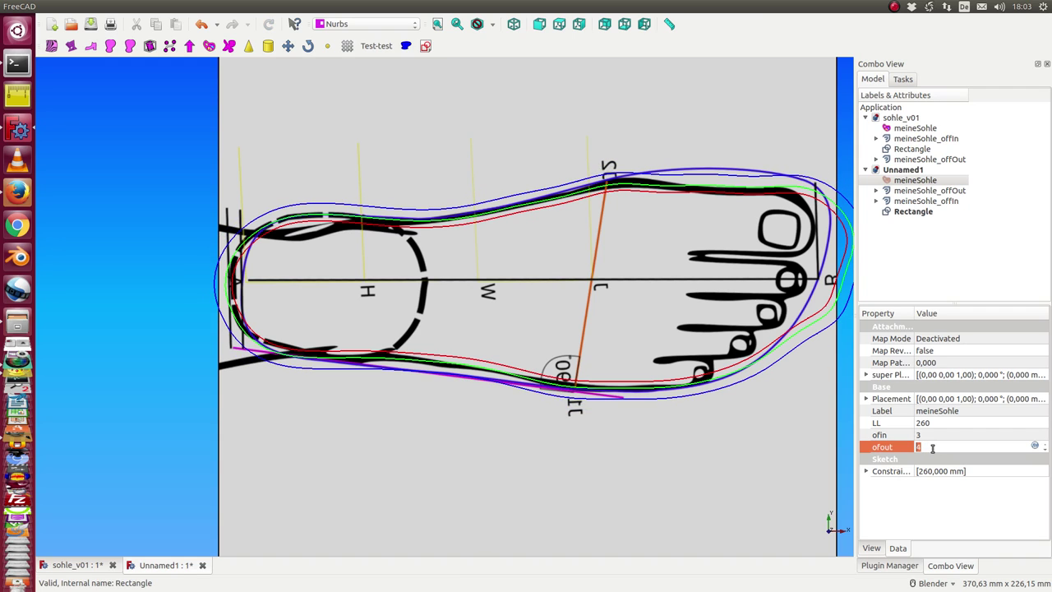
pyautogui.scroll(-1, 932, 448)
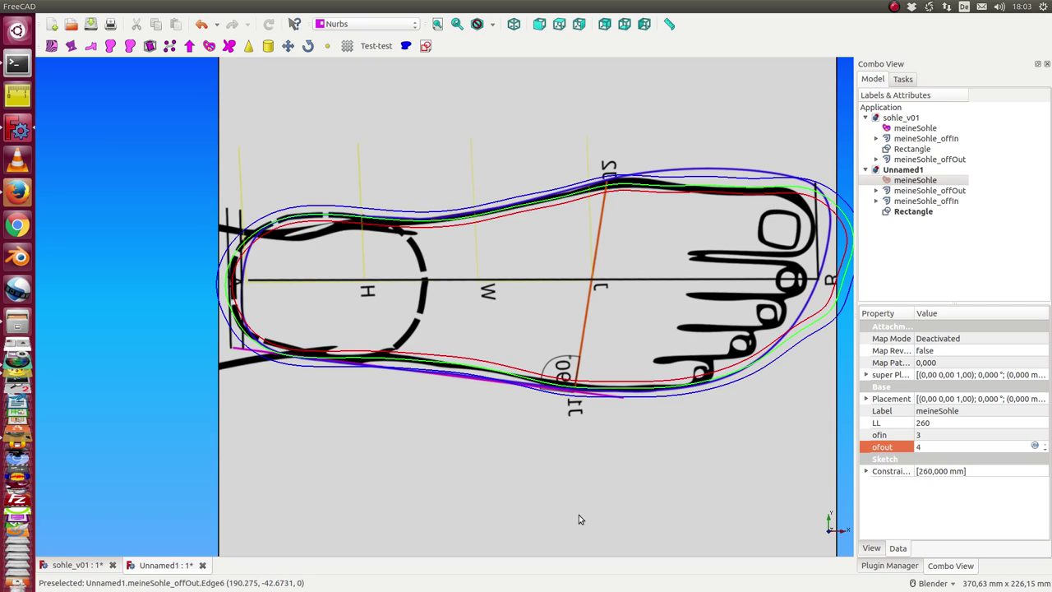
# - Orbit the view, snap to top view, and tilt again to inspect the 3 and 4 mm offset curves
pyautogui.moveTo(578, 518)
pyautogui.mouseDown(button='middle')
pyautogui.moveTo(376, 397)
pyautogui.moveTo(284, 425)
pyautogui.moveTo(357, 416)
pyautogui.mouseUp(button='middle')
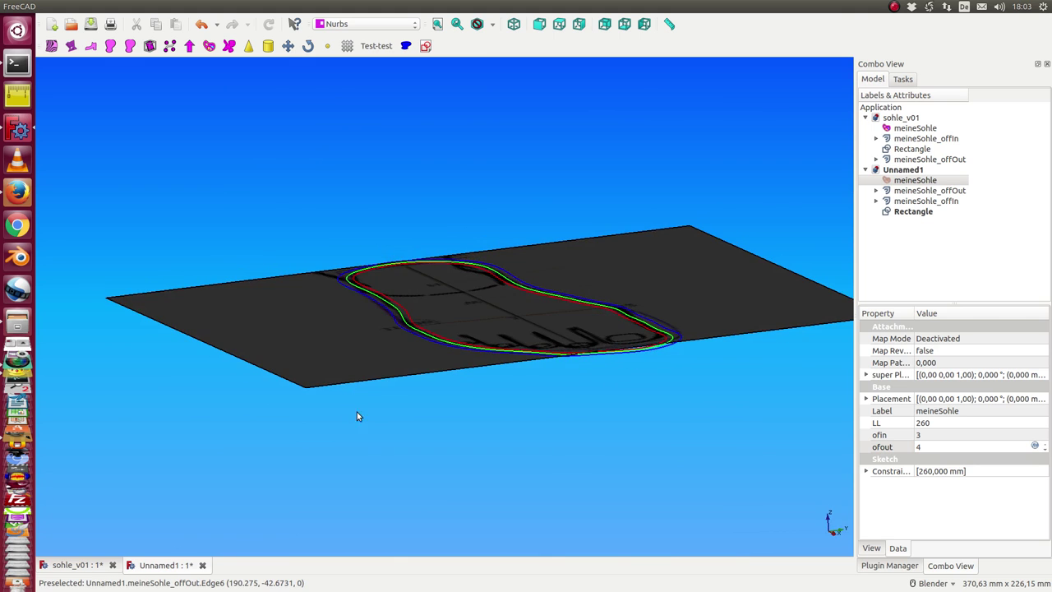
pyautogui.press('2')
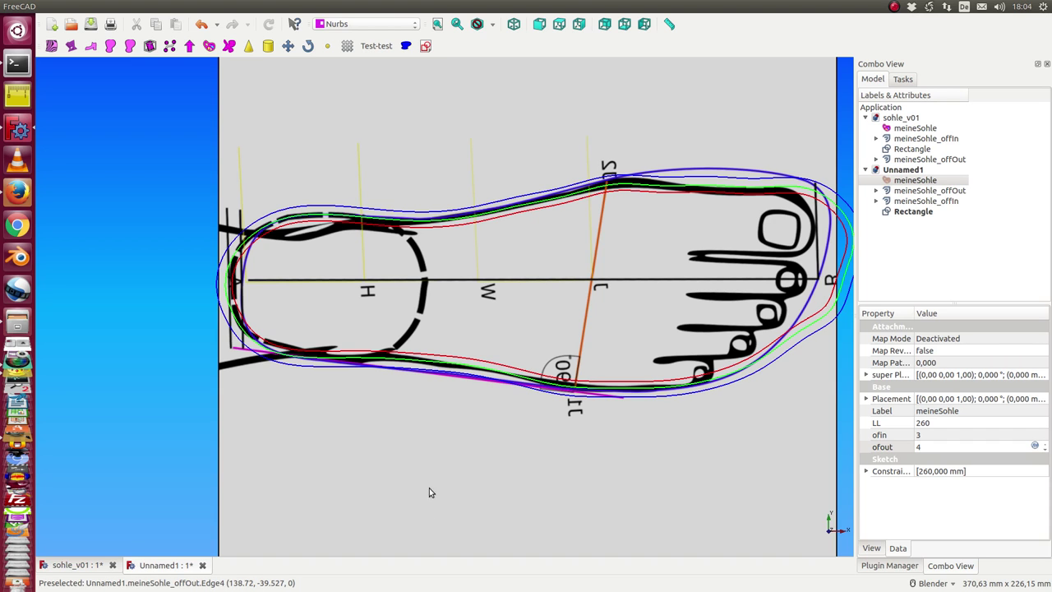
pyautogui.moveTo(430, 492)
pyautogui.mouseDown(button='middle')
pyautogui.moveTo(446, 499)
pyautogui.moveTo(428, 425)
pyautogui.moveTo(481, 432)
pyautogui.mouseUp(button='middle')
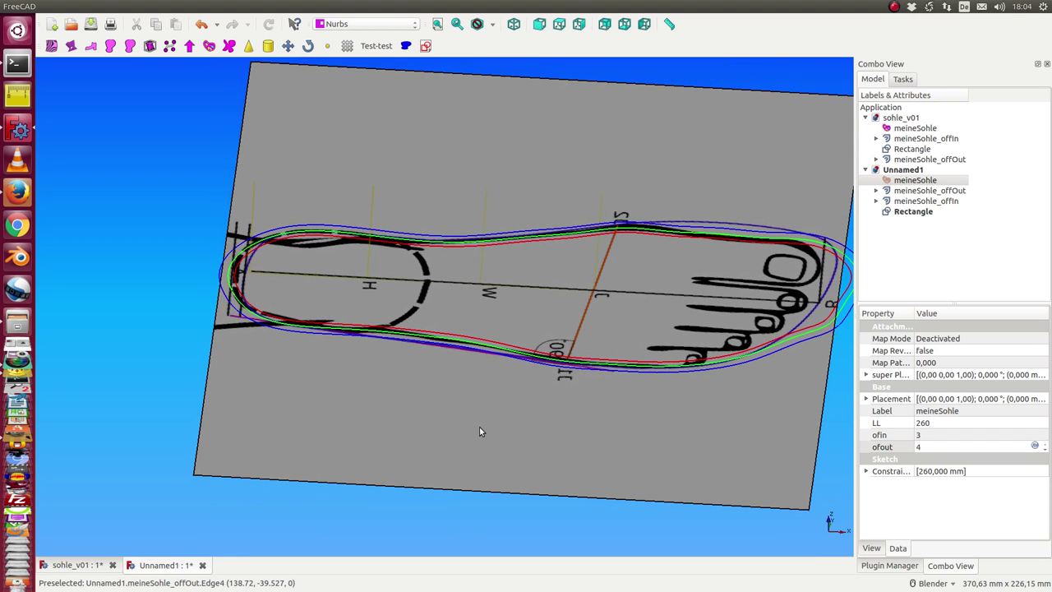